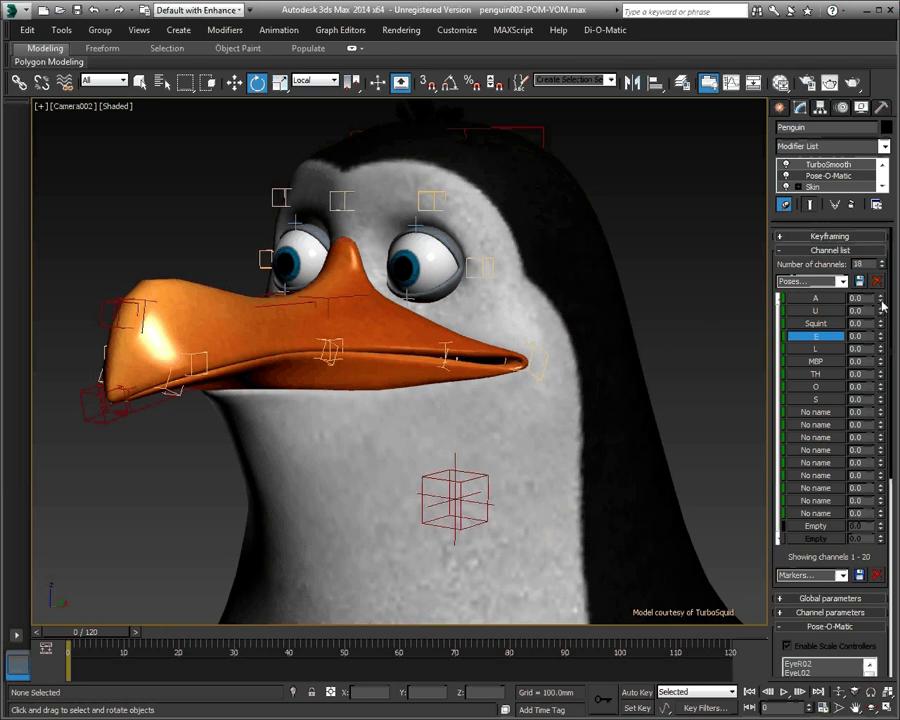
Preview the penguin's facial poses by varying the Pose-O-Matic channel values and returning them to 0.0
{"action": "left_click_drag", "start_coordinate": [882, 306], "coordinate": [879, 336]}
{"action": "left_click_drag", "start_coordinate": [866, 284], "coordinate": [876, 246]}
{"action": "right_click", "coordinate": [879, 361]}
{"action": "left_click_drag", "start_coordinate": [879, 388], "coordinate": [868, 451]}
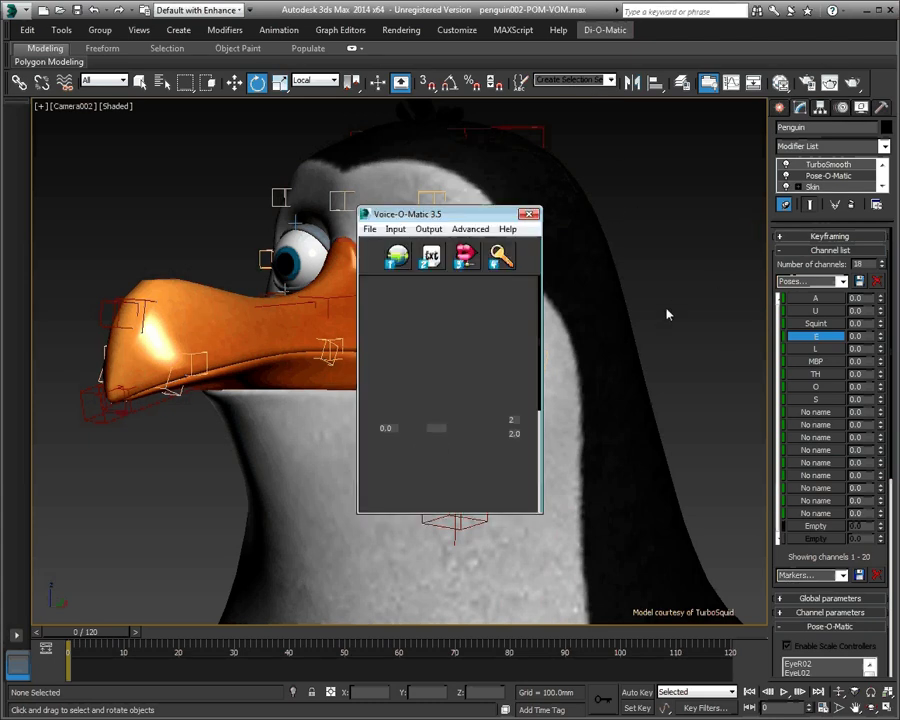
Load english.wav as the Voice-O-Matic sound file, set it active and match the timeline length to it
{"action": "left_click_drag", "start_coordinate": [463, 214], "coordinate": [568, 209]}
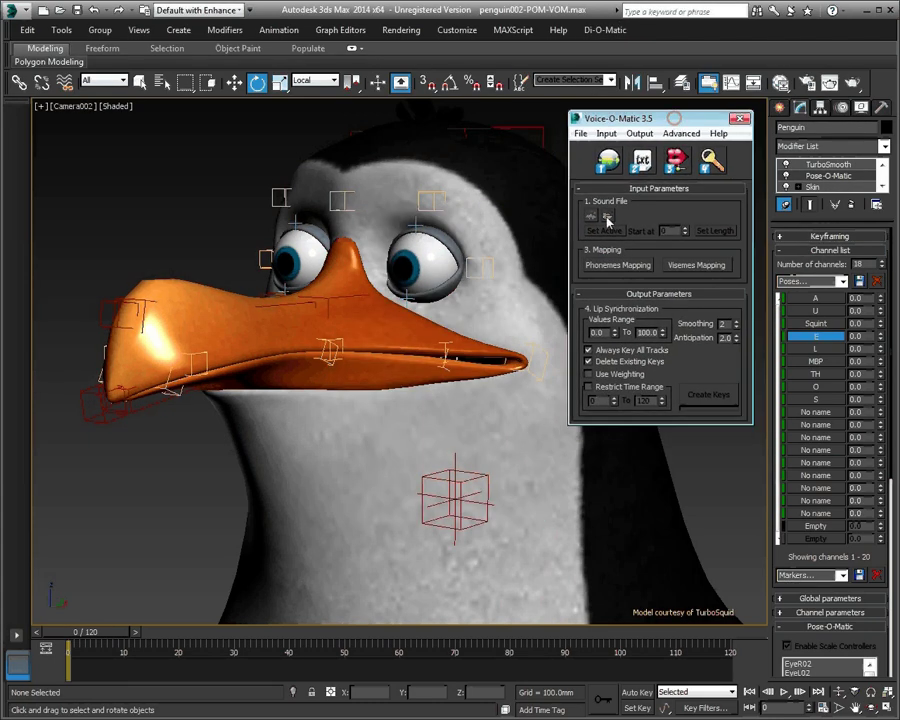
{"action": "left_click", "coordinate": [600, 266]}
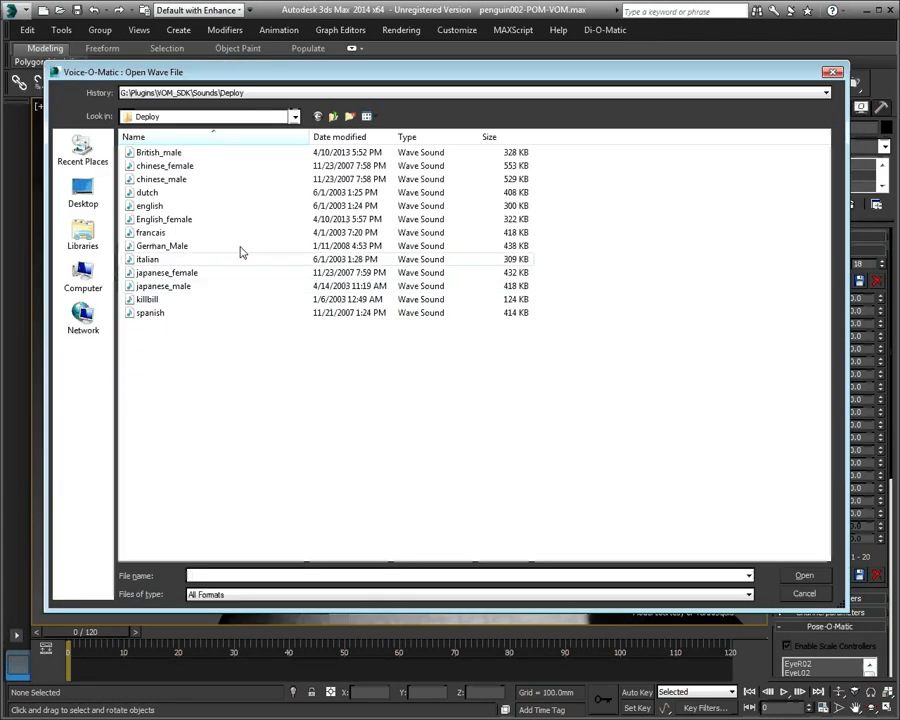
{"action": "double_click", "coordinate": [165, 207]}
{"action": "left_click", "coordinate": [605, 231]}
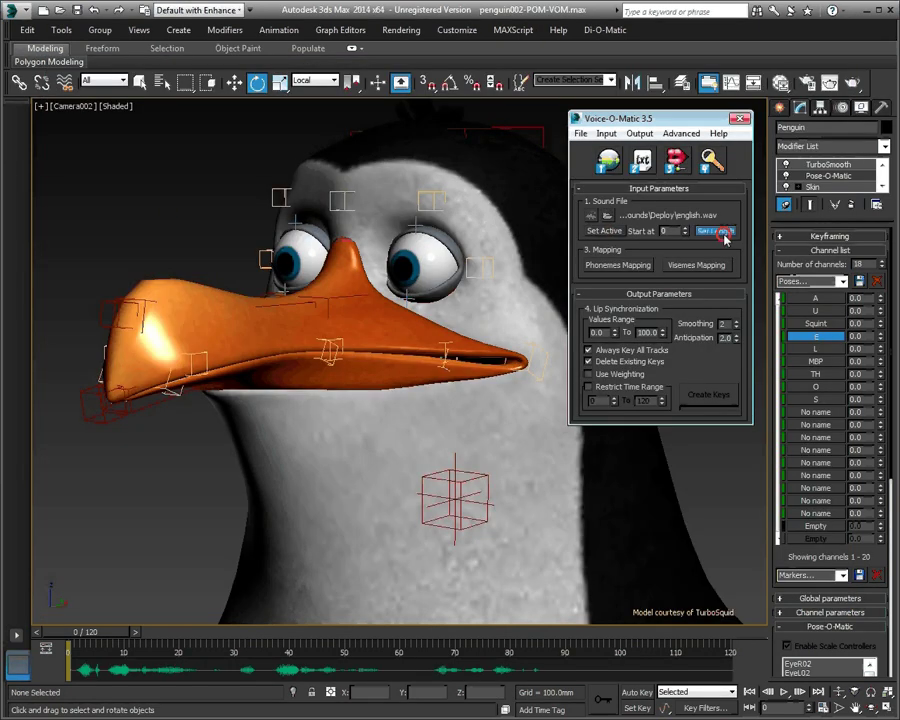
{"action": "left_click", "coordinate": [714, 230]}
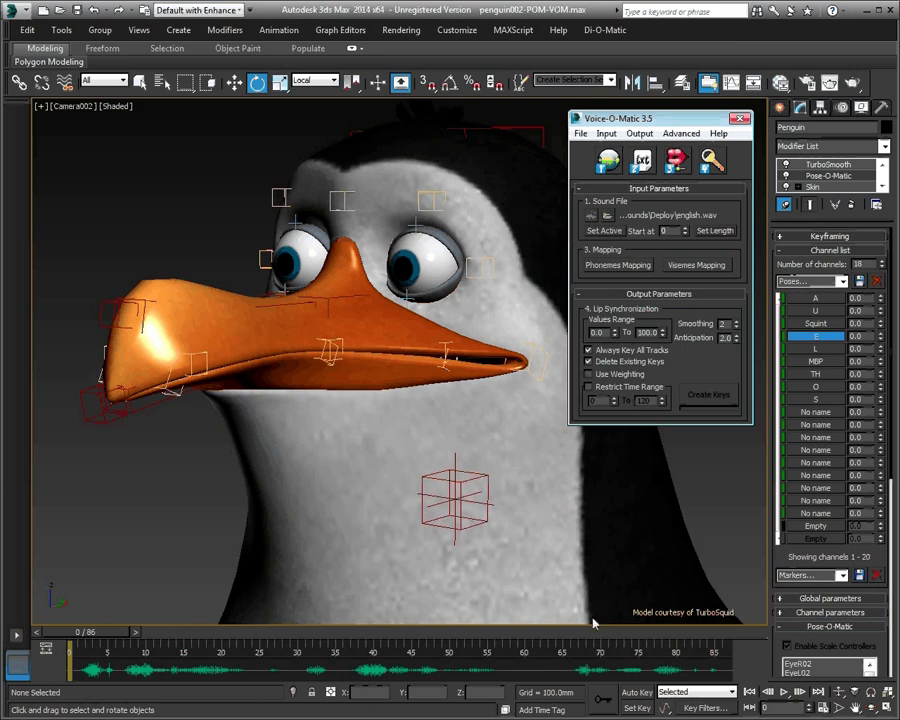
Test the E pose between 0.0 and 1.0 and set the lip synchronization values range maximum to 1.0
{"action": "left_click_drag", "start_coordinate": [883, 339], "coordinate": [884, 247]}
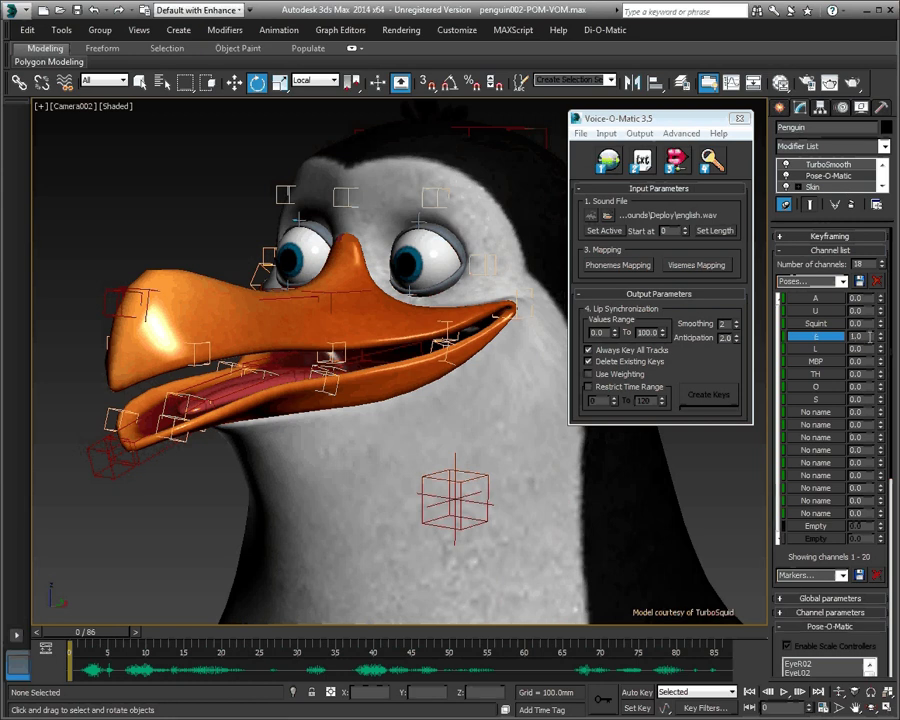
{"action": "left_click_drag", "start_coordinate": [881, 338], "coordinate": [820, 521]}
{"action": "left_click_drag", "start_coordinate": [641, 333], "coordinate": [651, 333]}
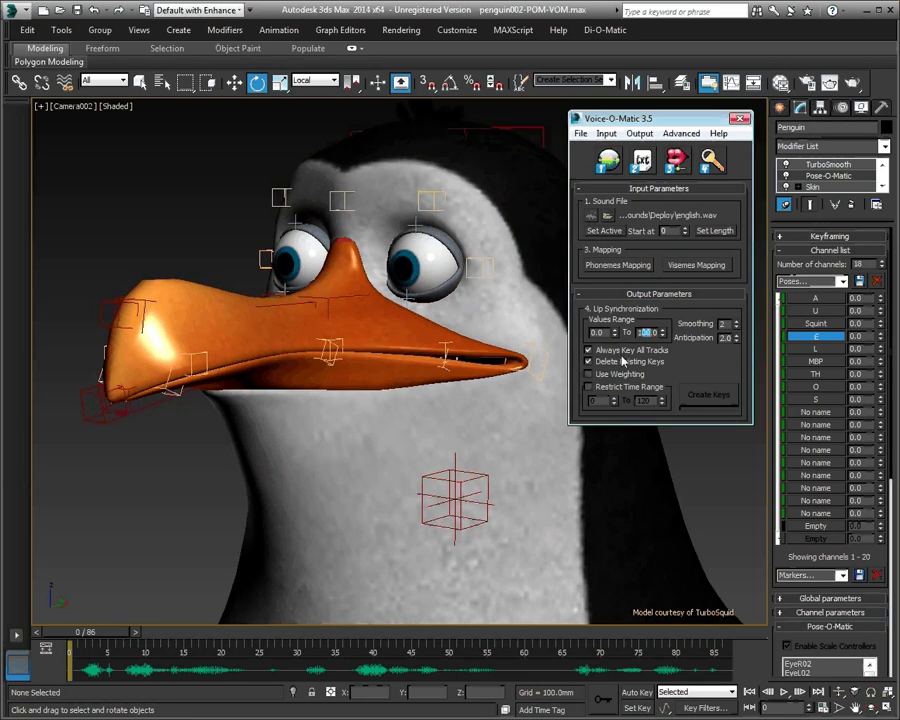
{"action": "type", "text": "1.0"}
{"action": "left_click", "coordinate": [606, 333]}
{"action": "left_click_drag", "start_coordinate": [880, 336], "coordinate": [862, 437]}
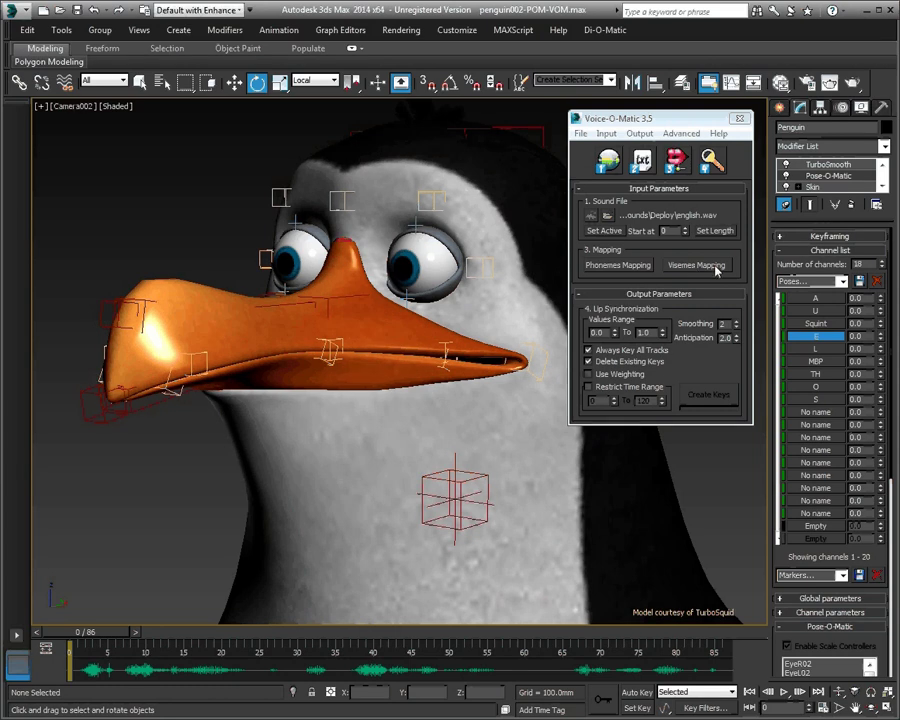
Start the visemes mapping by assigning the Progressive (A) track of the penguin's Pose-O-Matic modifier to viseme A
{"action": "left_click", "coordinate": [713, 265]}
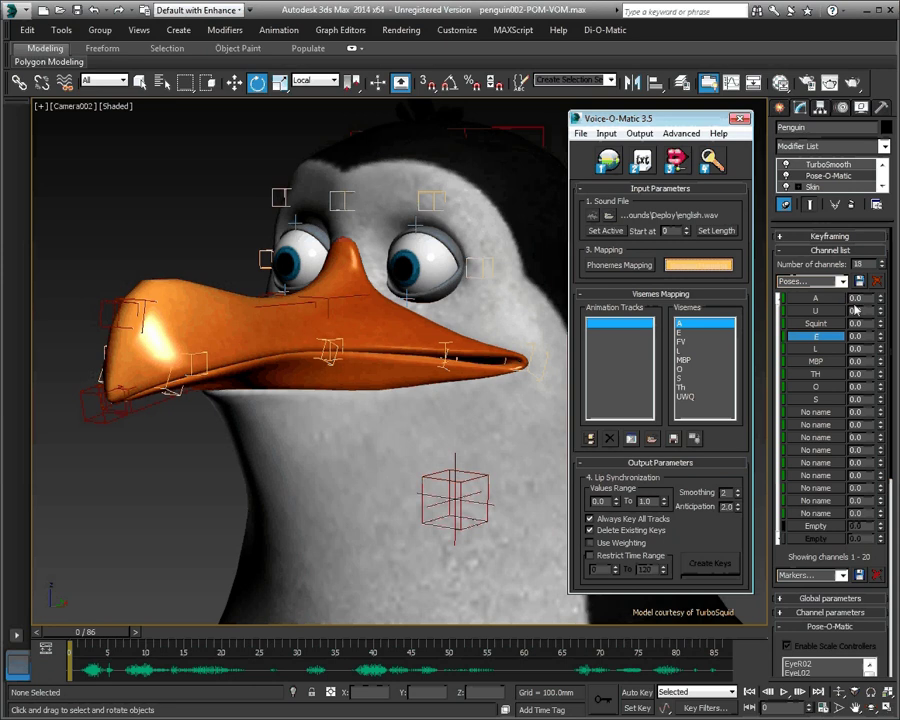
{"action": "left_click", "coordinate": [591, 440]}
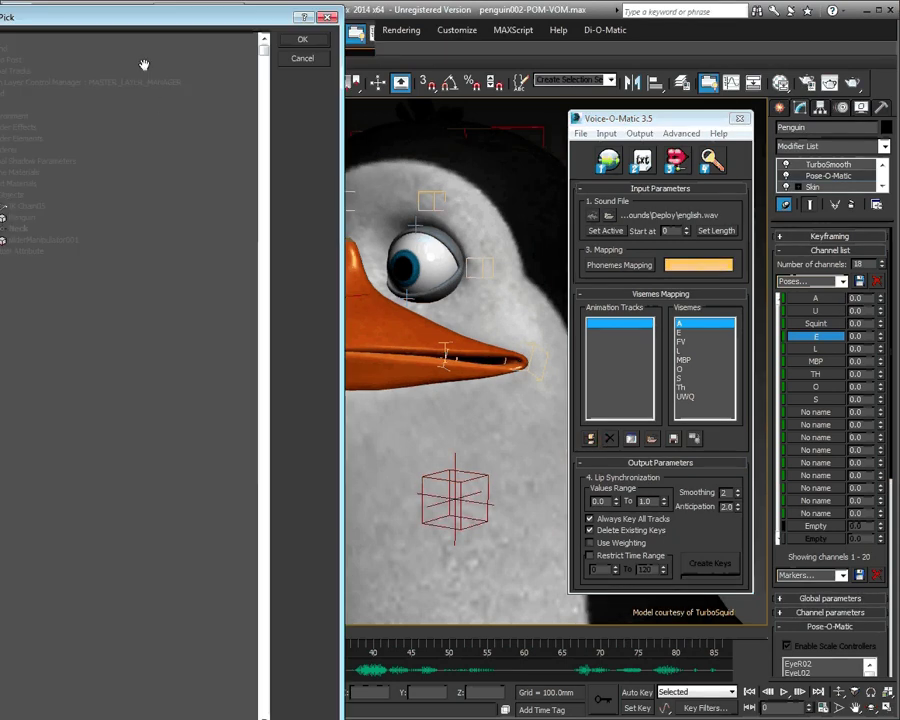
{"action": "left_click_drag", "start_coordinate": [130, 242], "coordinate": [312, 116]}
{"action": "left_click", "coordinate": [308, 315]}
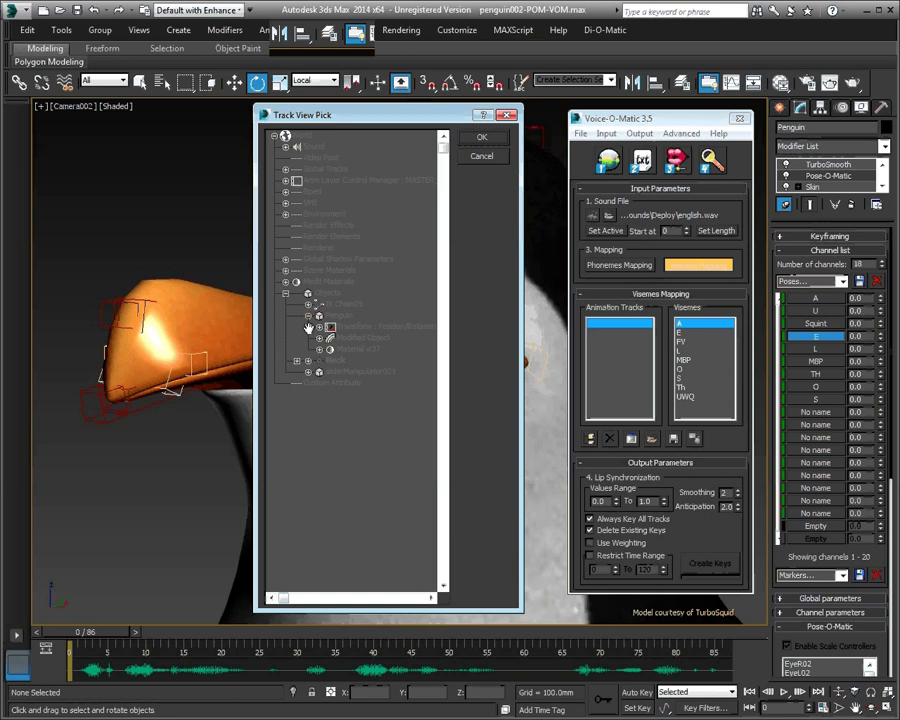
{"action": "left_click", "coordinate": [319, 339]}
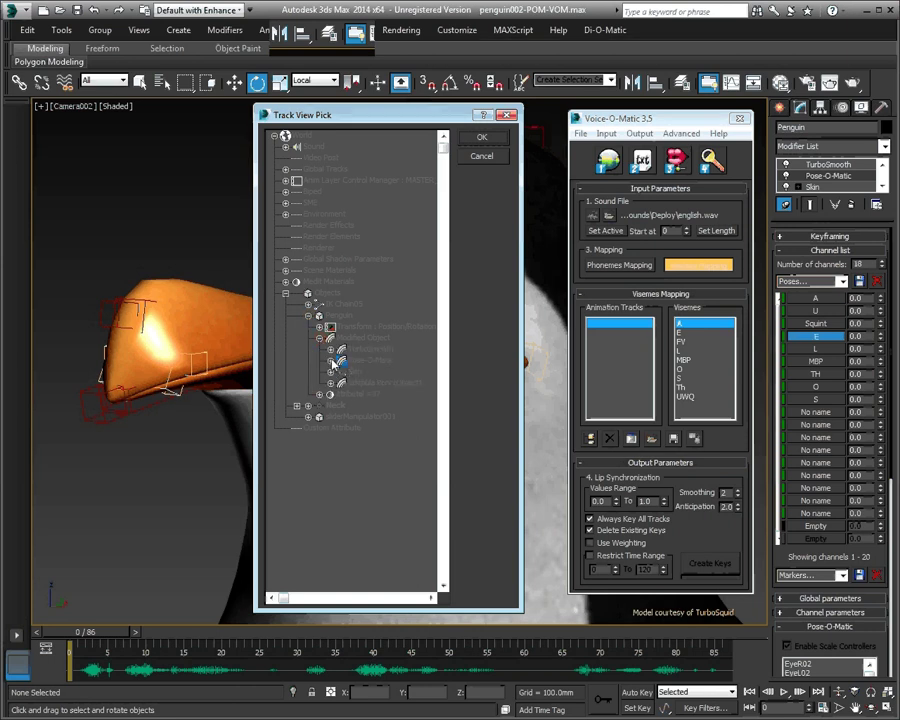
{"action": "left_click", "coordinate": [331, 361]}
{"action": "left_click", "coordinate": [321, 338]}
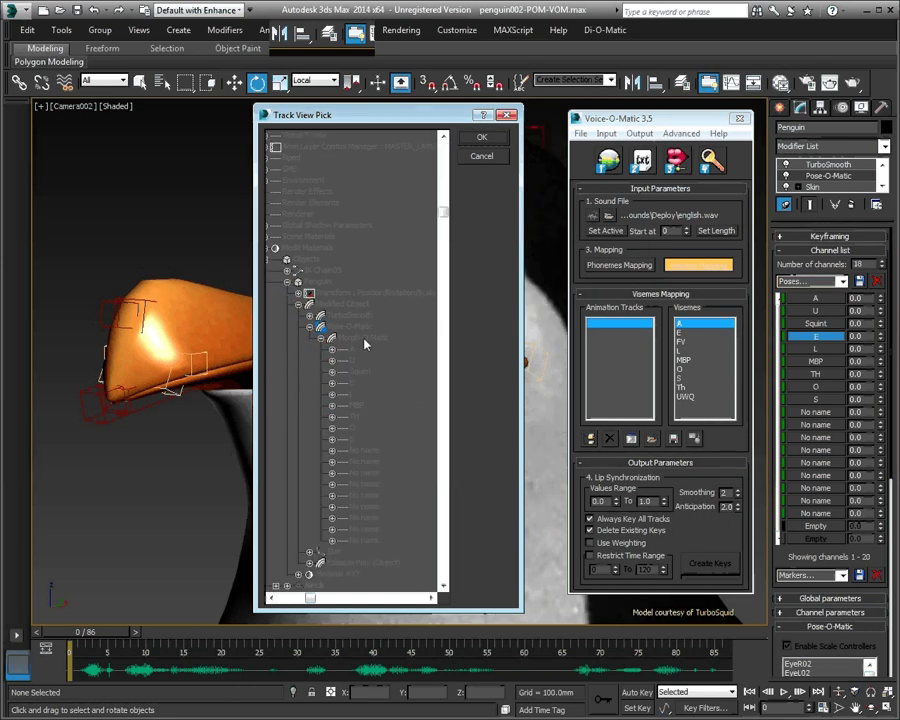
{"action": "left_click", "coordinate": [333, 352]}
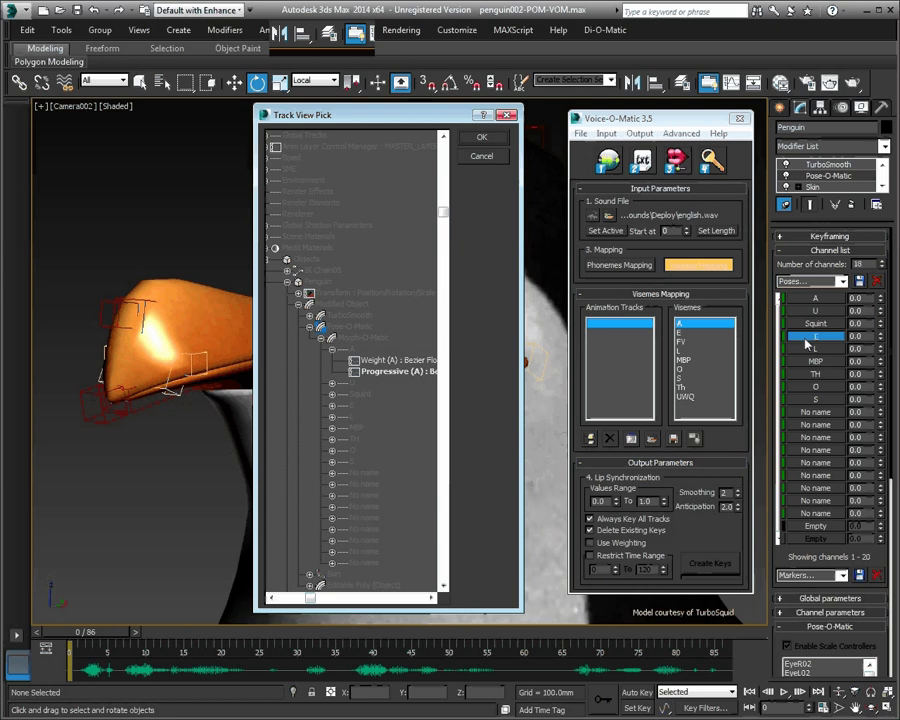
{"action": "double_click", "coordinate": [405, 371]}
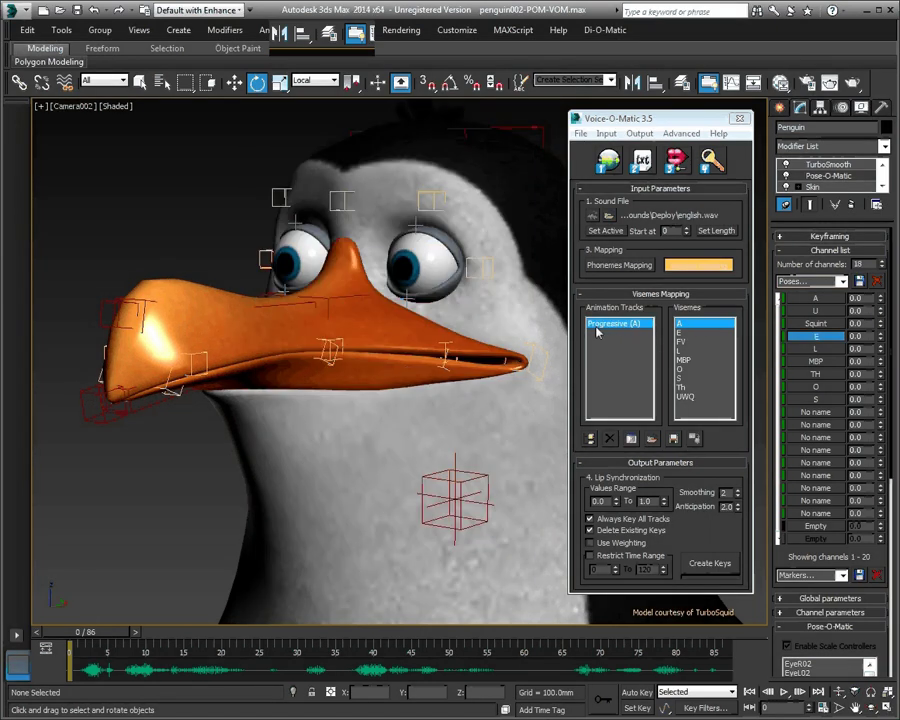
Assign the Pose-O-Matic Progressive (E) track to viseme E
{"action": "double_click", "coordinate": [632, 338]}
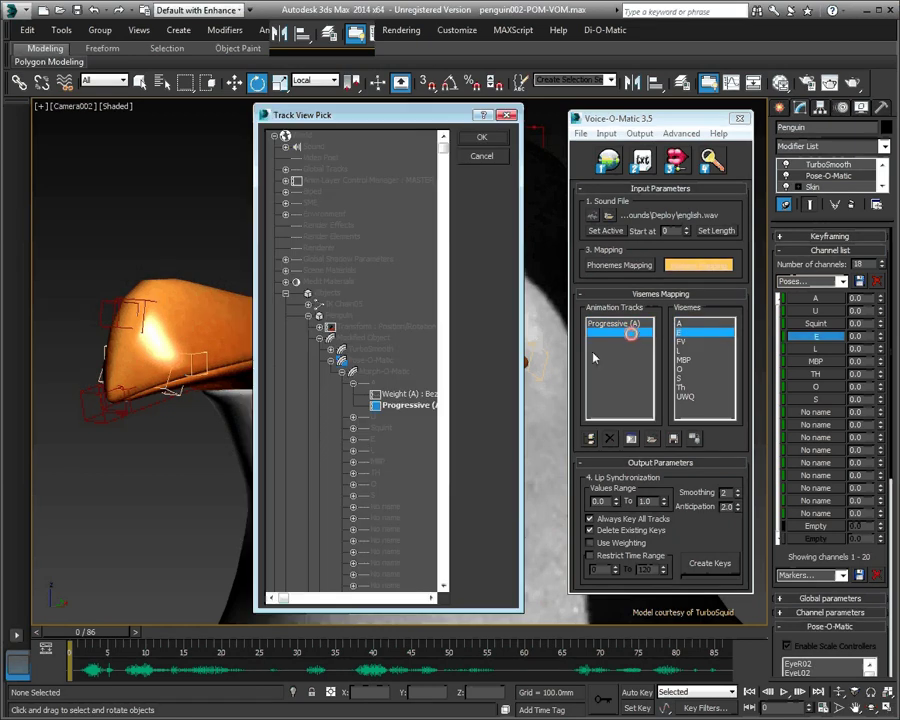
{"action": "left_click", "coordinate": [353, 439]}
{"action": "left_click", "coordinate": [398, 462]}
{"action": "left_click", "coordinate": [481, 137]}
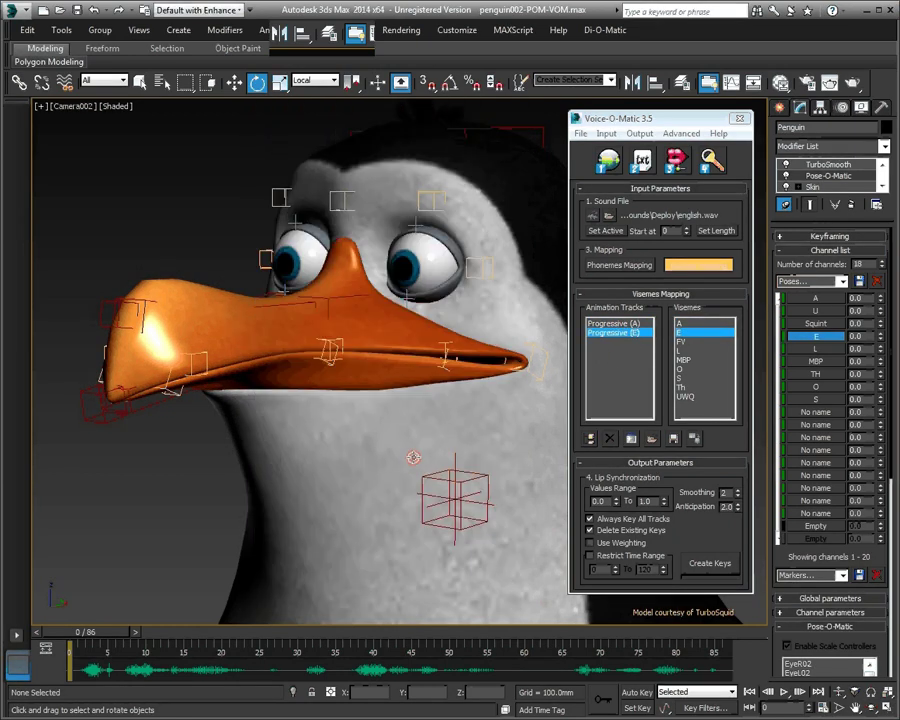
Leave viseme FV unassigned and map the Pose-O-Matic Progressive (L) track to viseme L
{"action": "double_click", "coordinate": [628, 343]}
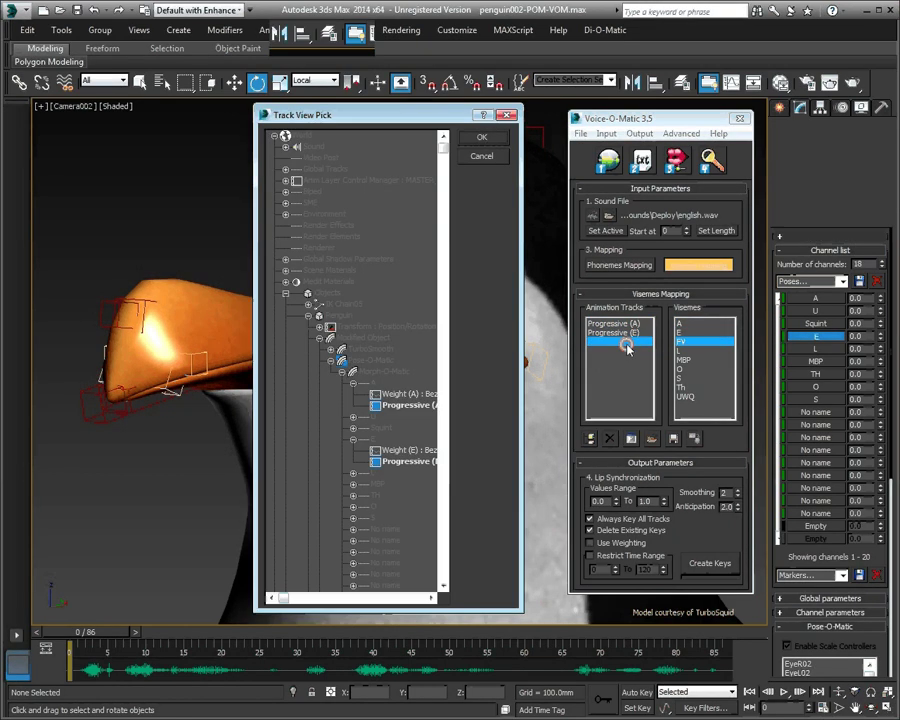
{"action": "left_click", "coordinate": [478, 157]}
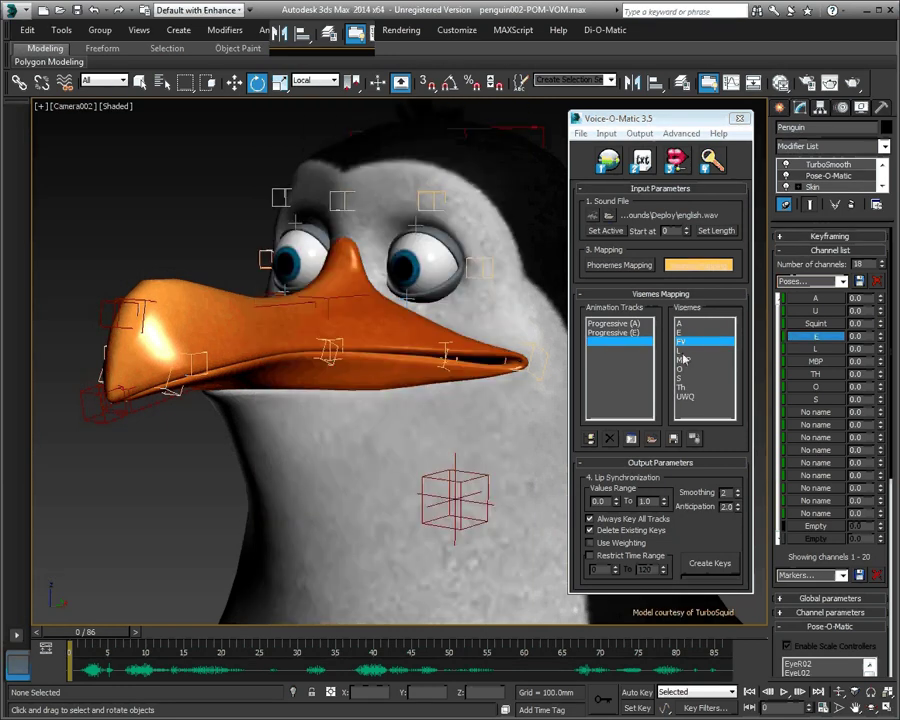
{"action": "double_click", "coordinate": [628, 347]}
{"action": "left_click", "coordinate": [353, 473]}
{"action": "double_click", "coordinate": [400, 492]}
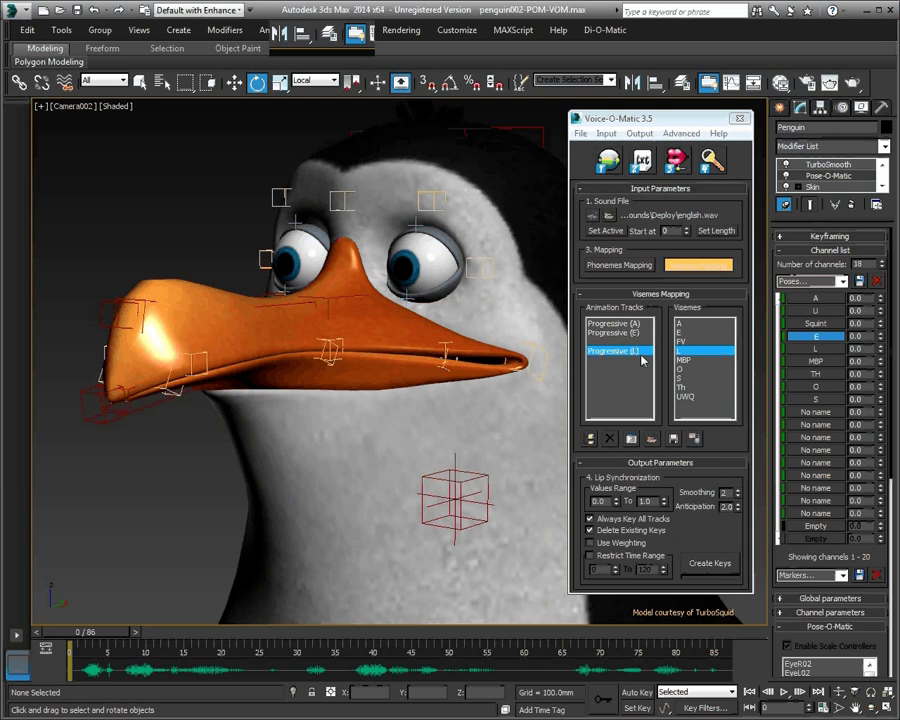
Assign the Progressive (MBP) track to viseme MBP and the Progressive (O) track to viseme O
{"action": "double_click", "coordinate": [640, 360]}
{"action": "left_click", "coordinate": [353, 507]}
{"action": "double_click", "coordinate": [401, 529]}
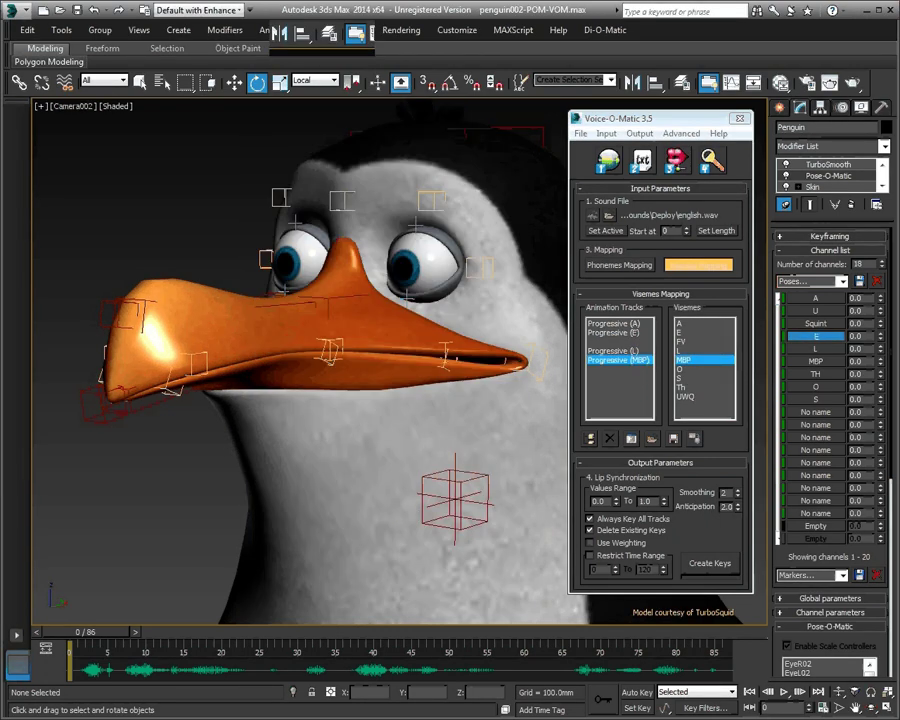
{"action": "double_click", "coordinate": [630, 369]}
{"action": "scroll", "coordinate": [340, 520], "scroll_direction": "down", "scroll_amount": 3}
{"action": "left_click", "coordinate": [353, 439]}
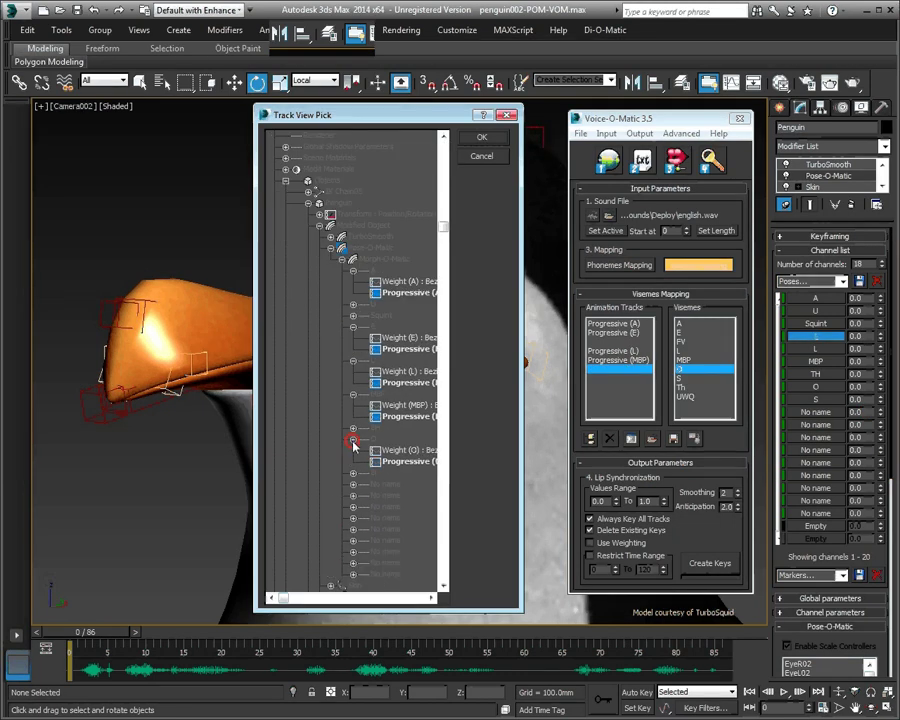
{"action": "double_click", "coordinate": [402, 462]}
Assign the Progressive (S) track to viseme S and the Progressive (TH) track to viseme Th
{"action": "double_click", "coordinate": [620, 378]}
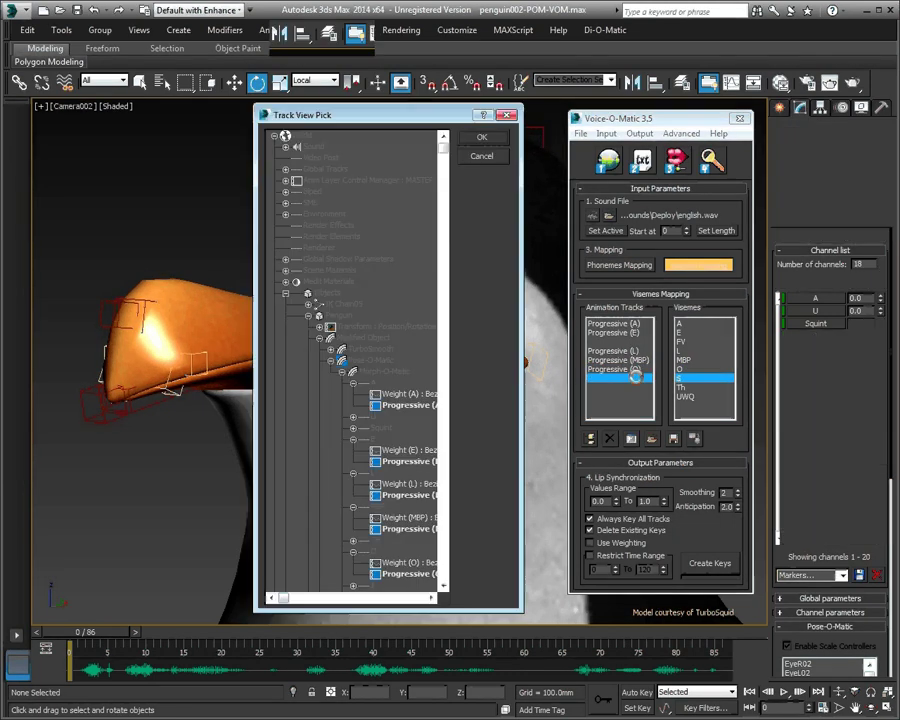
{"action": "scroll", "coordinate": [318, 427], "scroll_direction": "down", "scroll_amount": 2}
{"action": "left_click", "coordinate": [351, 506]}
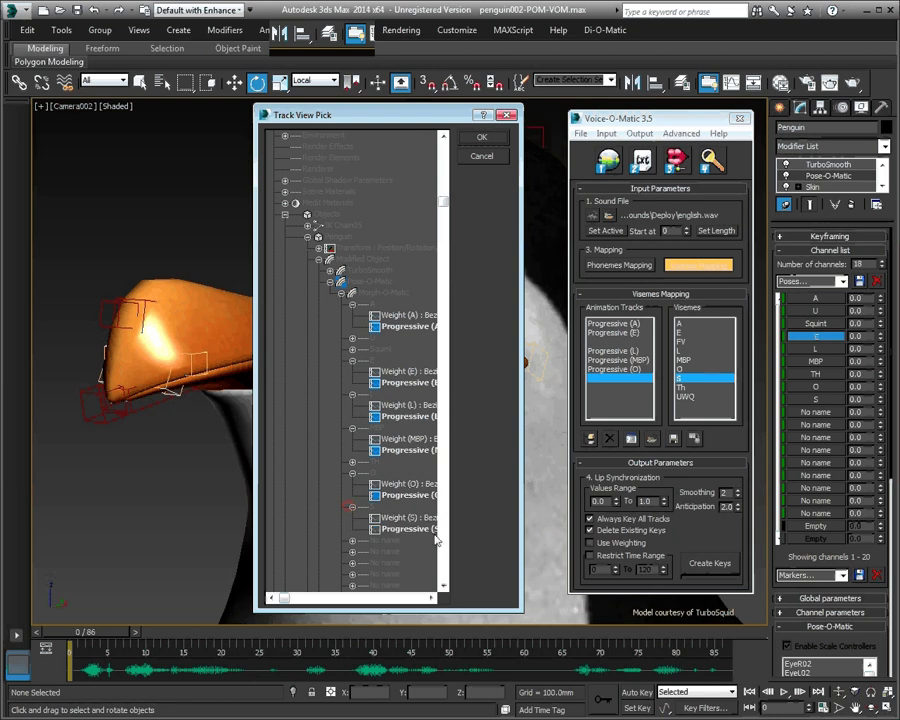
{"action": "double_click", "coordinate": [415, 527]}
{"action": "double_click", "coordinate": [611, 387]}
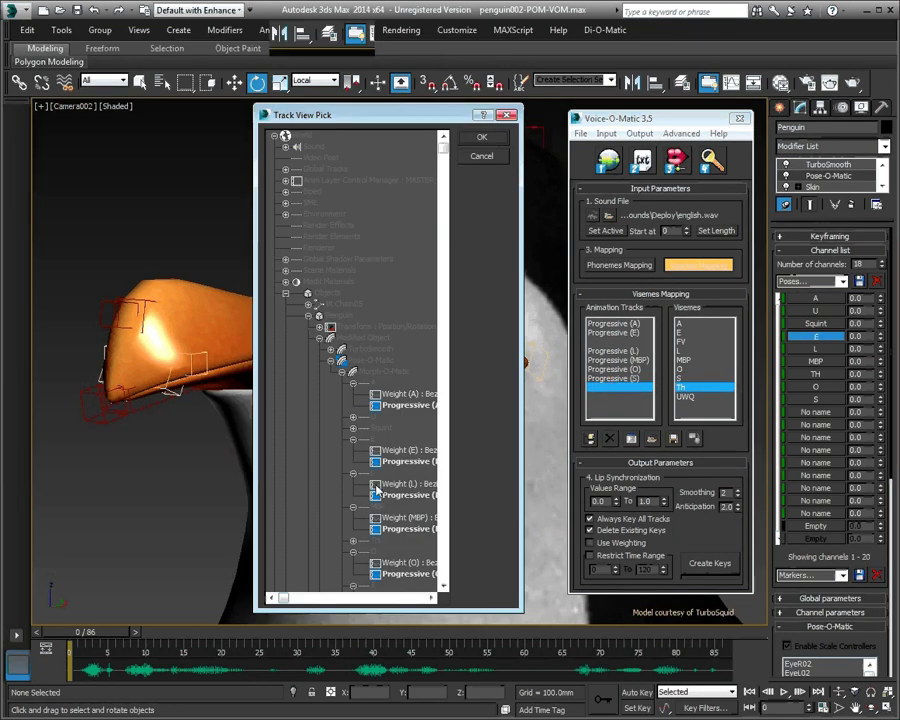
{"action": "left_click", "coordinate": [353, 439]}
{"action": "double_click", "coordinate": [405, 461]}
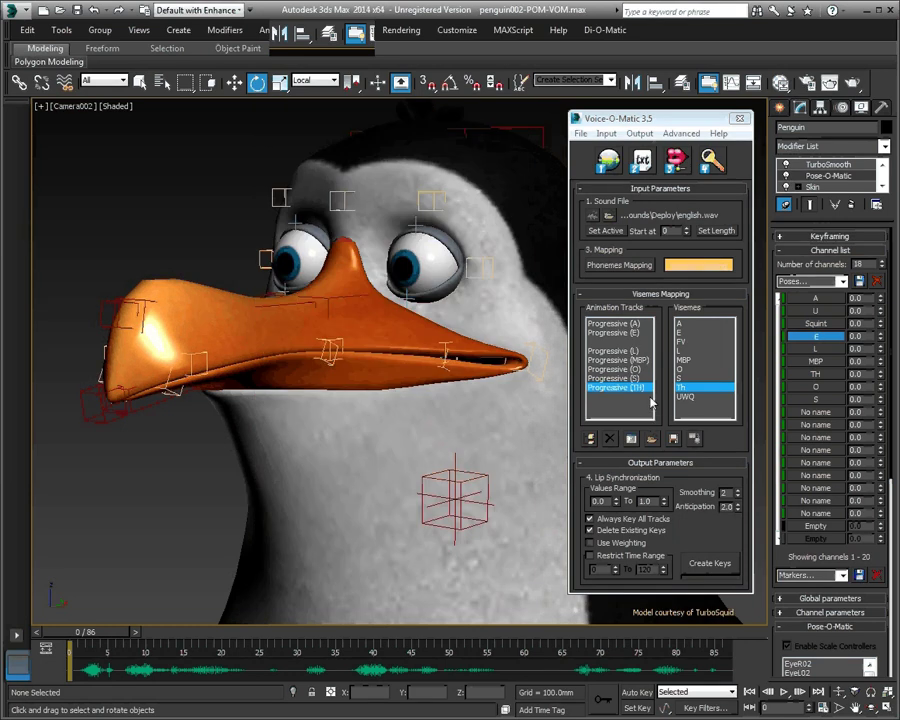
Assign the Progressive (U) track to viseme UWQ, close the visemes mapping and create the lip-sync keys
{"action": "double_click", "coordinate": [619, 396]}
{"action": "left_click", "coordinate": [353, 417]}
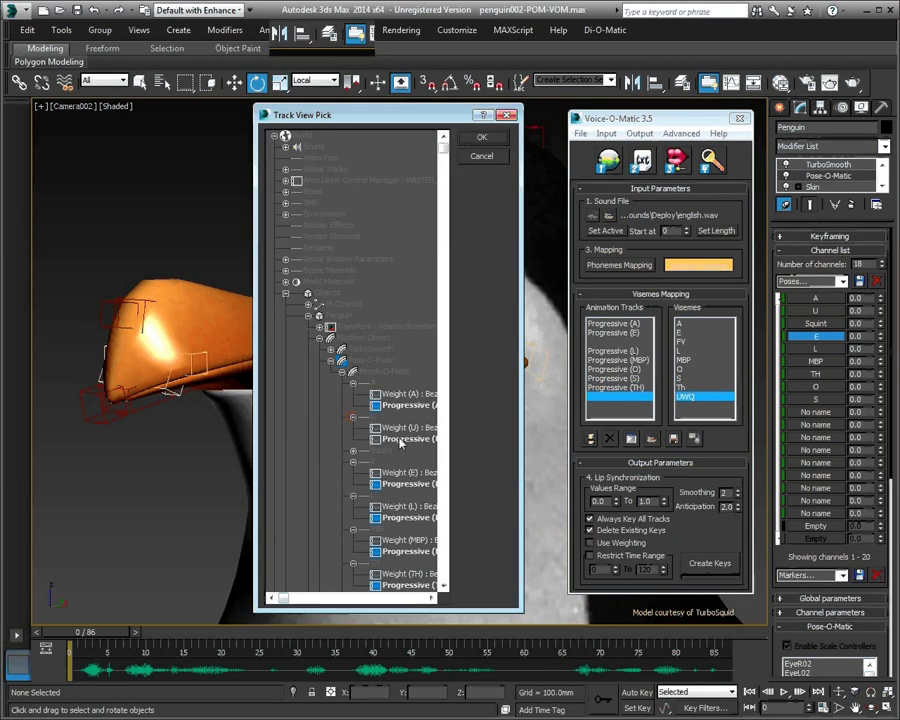
{"action": "double_click", "coordinate": [404, 438]}
{"action": "left_click", "coordinate": [697, 266]}
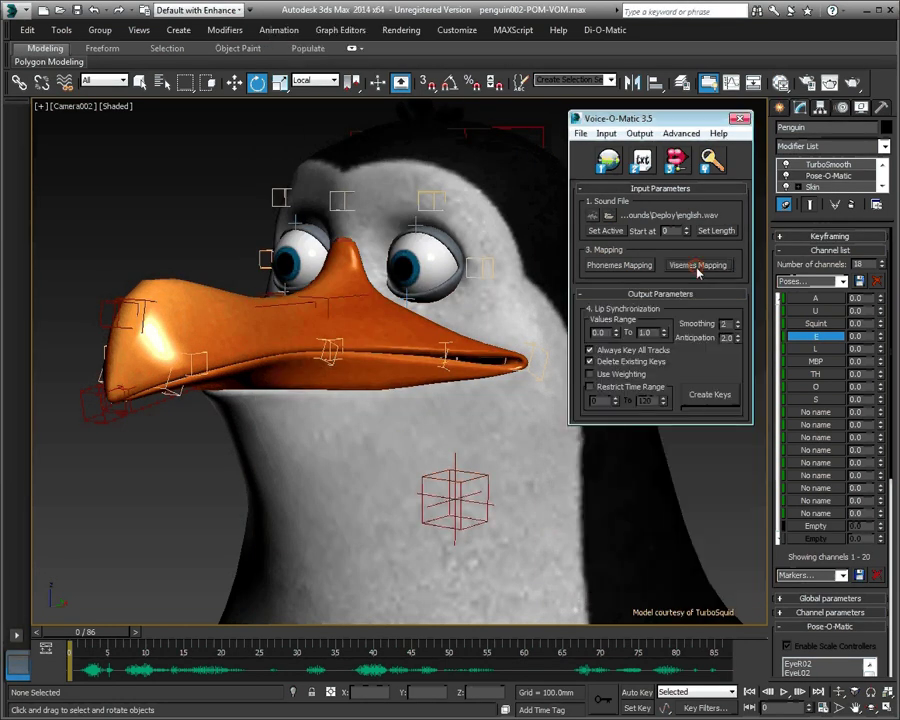
{"action": "left_click", "coordinate": [712, 393]}
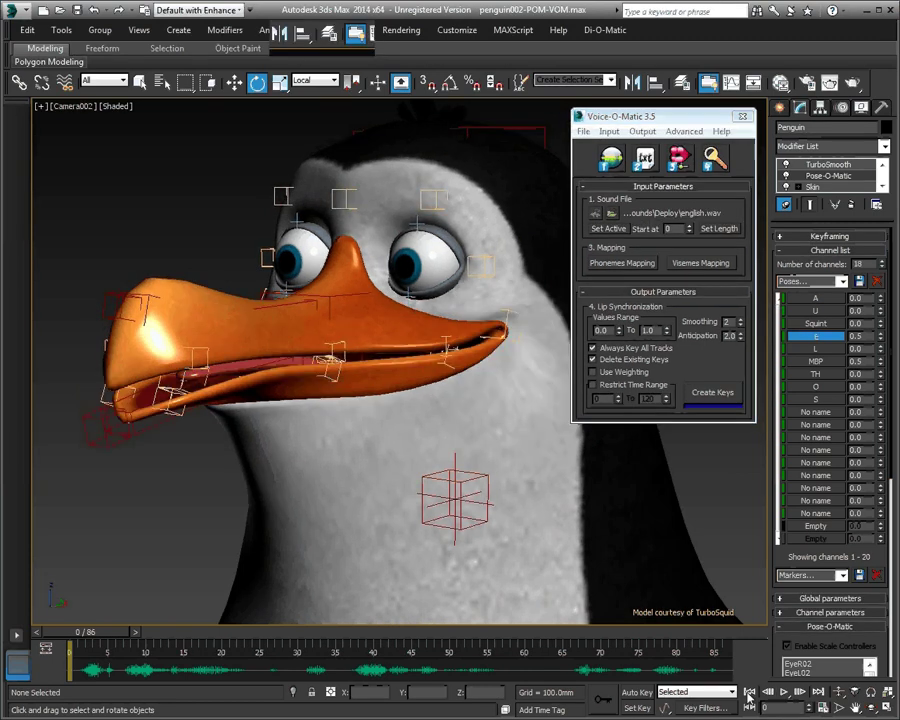
Play back the penguin's lip-sync animation, check the playback settings in the time configuration, and return to frame 0
{"action": "left_click", "coordinate": [785, 693]}
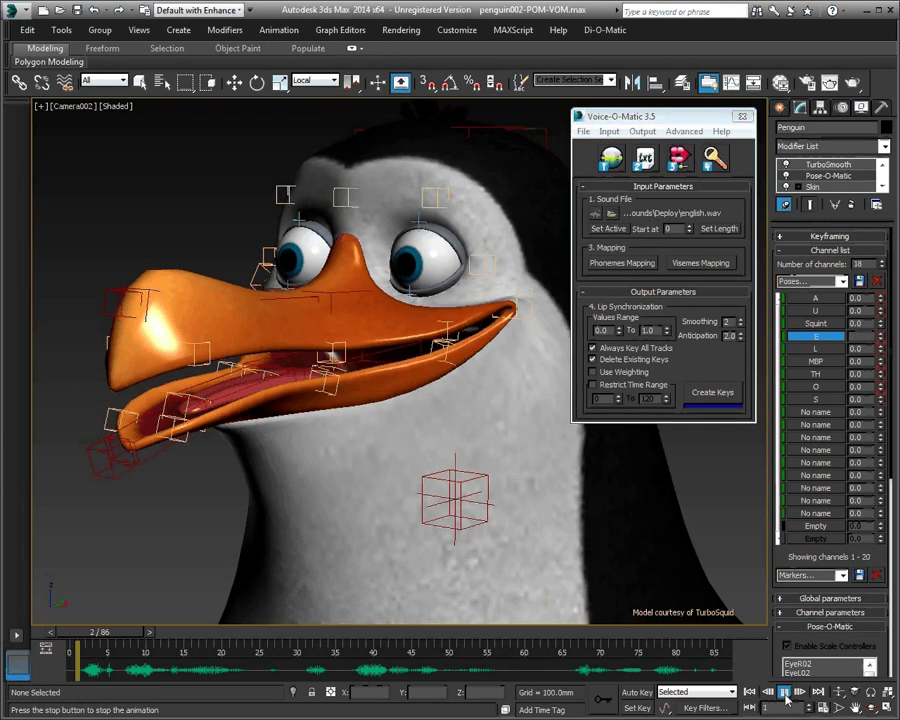
{"action": "left_click", "coordinate": [826, 708]}
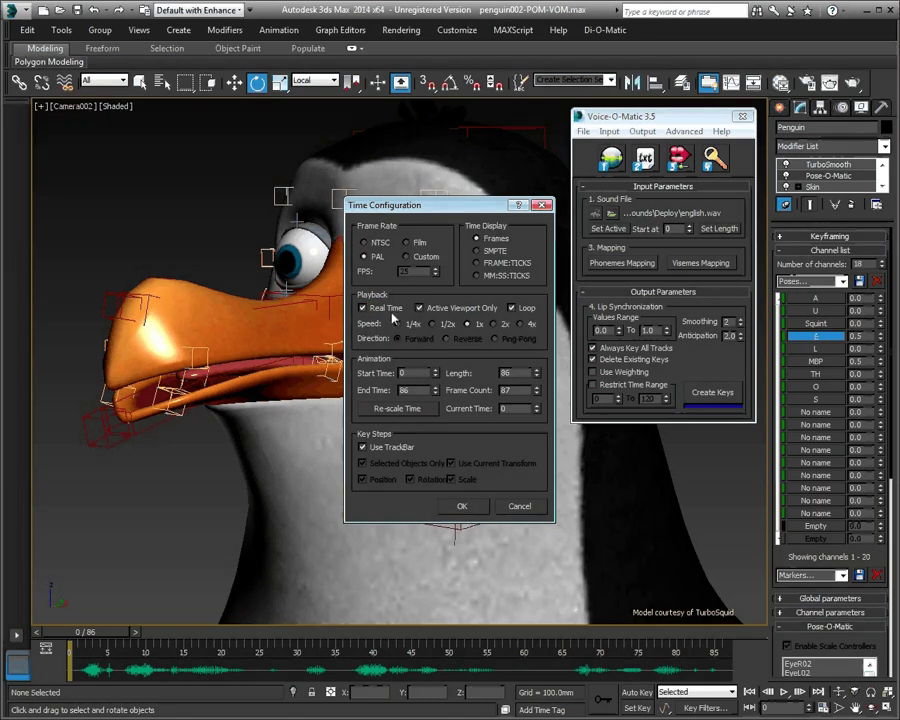
{"action": "left_click", "coordinate": [460, 505]}
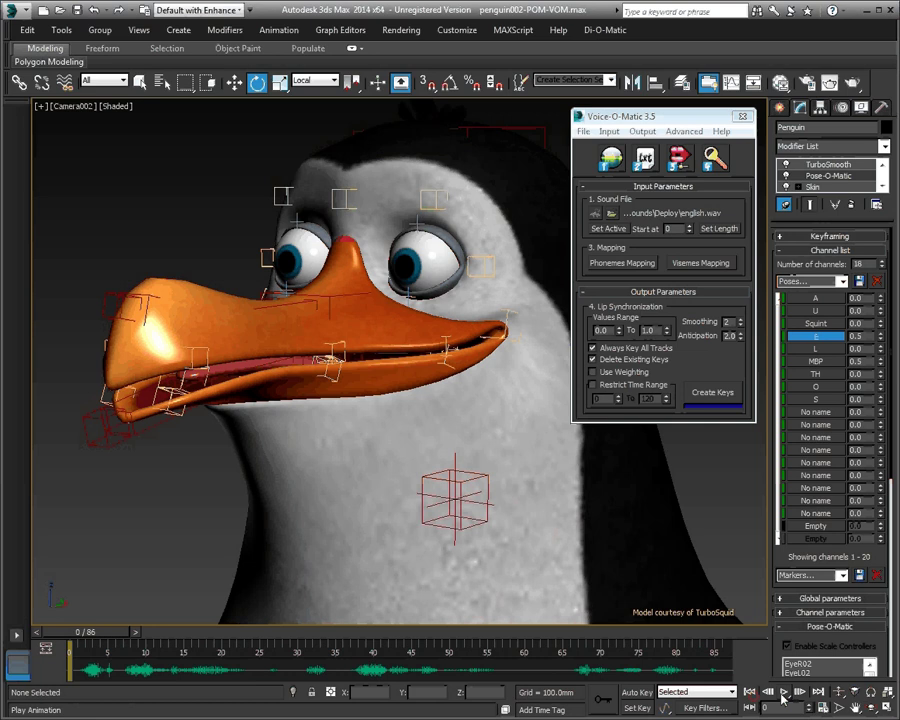
{"action": "left_click", "coordinate": [785, 693]}
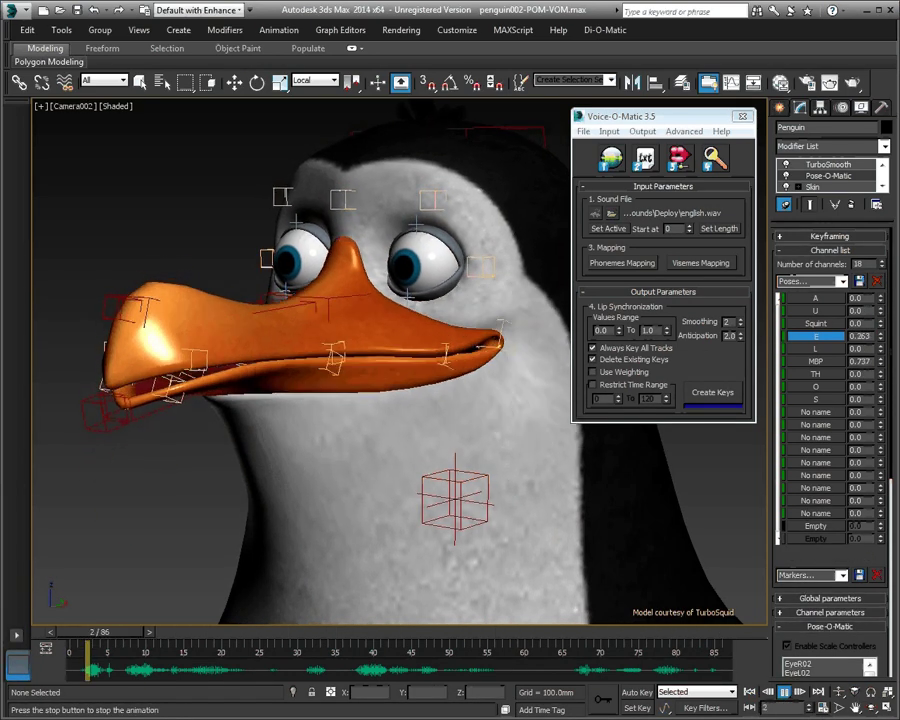
{"action": "left_click", "coordinate": [785, 693]}
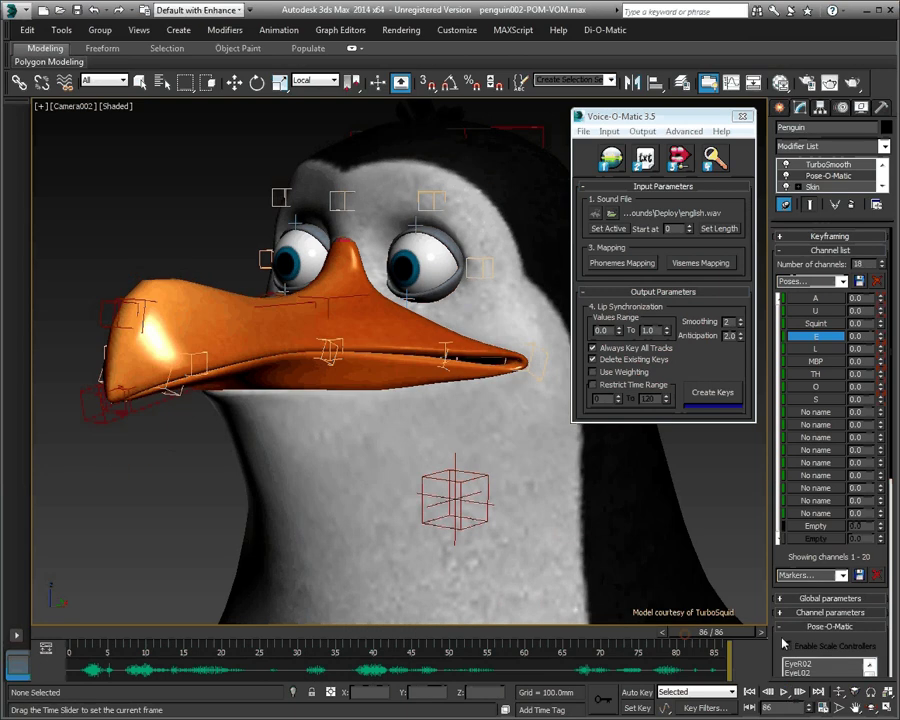
{"action": "key", "text": "e"}
{"action": "left_click", "coordinate": [750, 692]}
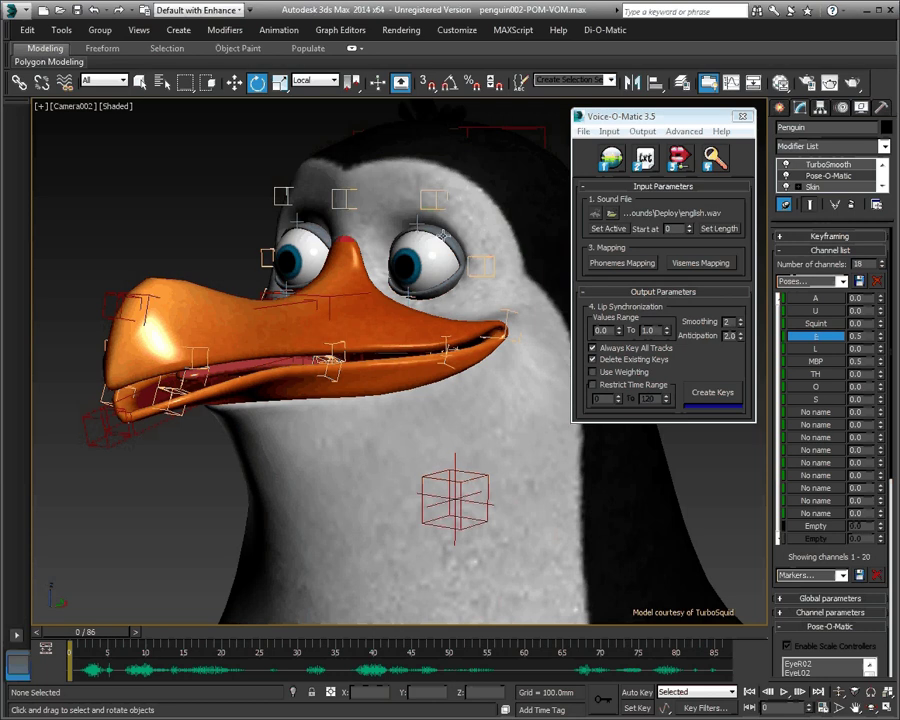
Rotate both of the penguin's eyes to look toward the camera and set the Squint channel to 0.74
{"action": "left_click", "coordinate": [290, 260]}
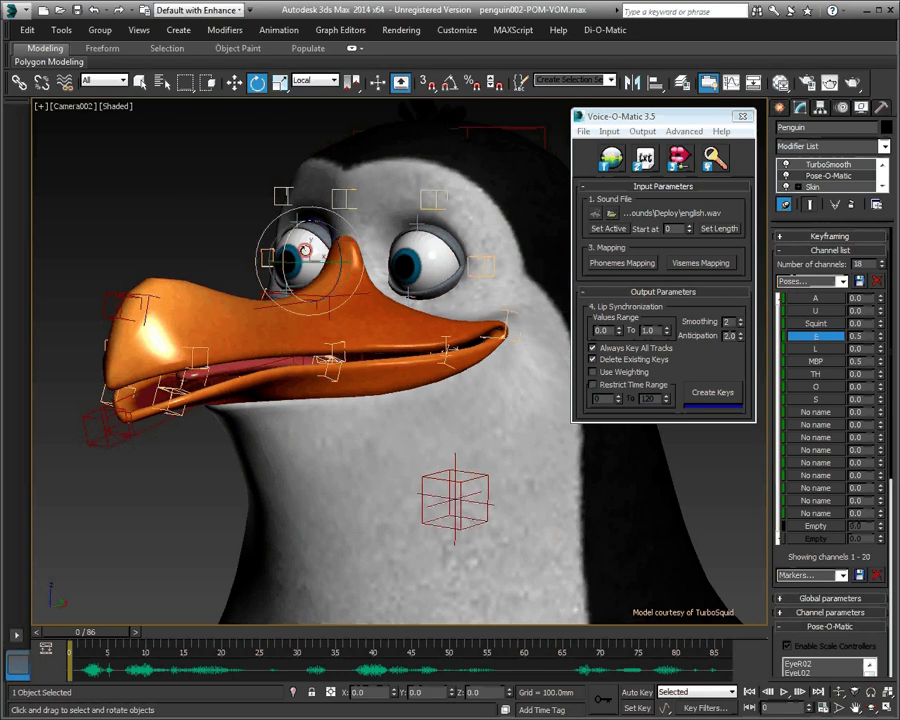
{"action": "left_click", "coordinate": [412, 258], "text": "ctrl"}
{"action": "left_click_drag", "start_coordinate": [427, 232], "coordinate": [452, 255]}
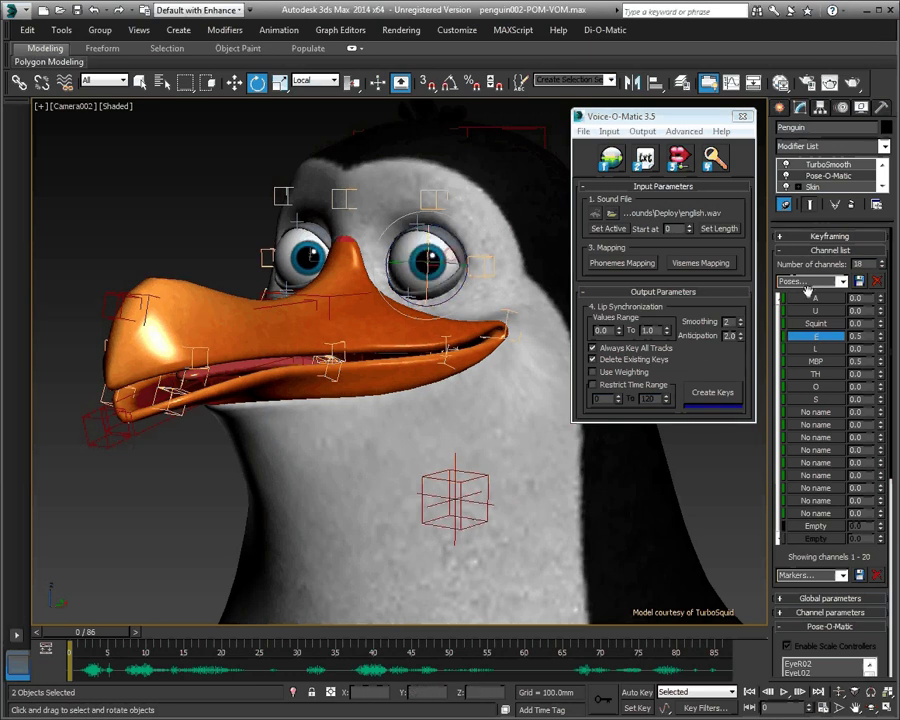
{"action": "left_click_drag", "start_coordinate": [880, 322], "coordinate": [875, 267]}
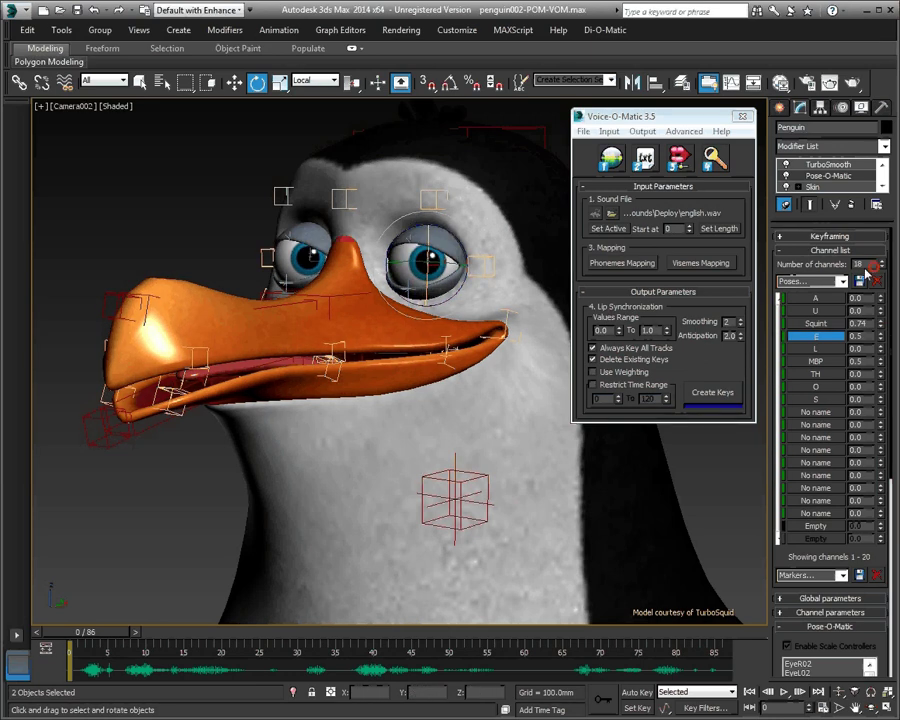
{"action": "left_click_drag", "start_coordinate": [426, 242], "coordinate": [410, 256]}
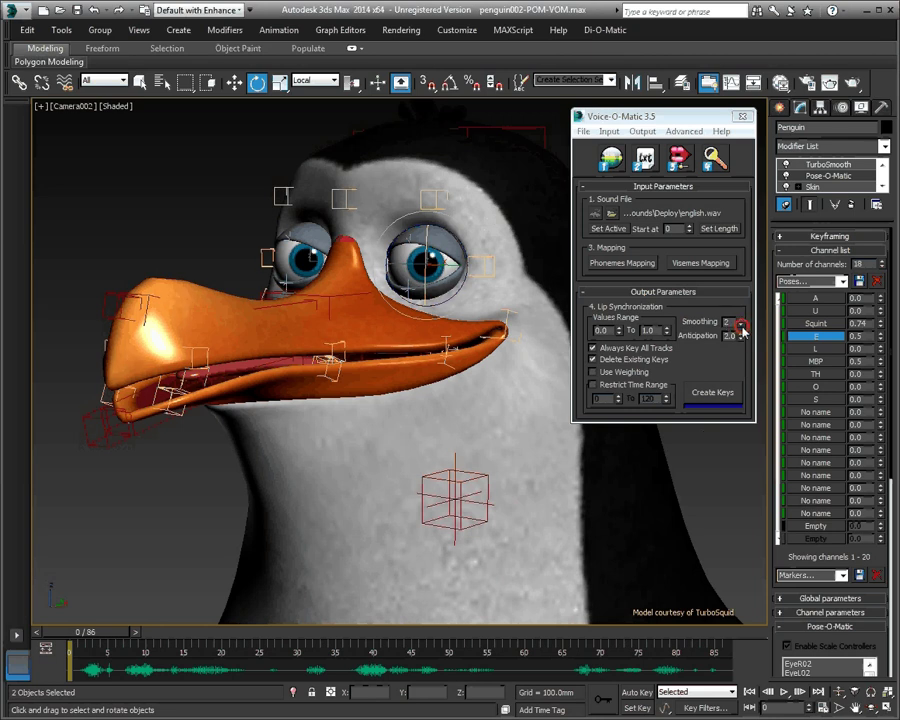
Set Smoothing to 1 and Anticipation to 1.0, enable Use Weighting, and create the lip-sync keys again
{"action": "left_click", "coordinate": [740, 326]}
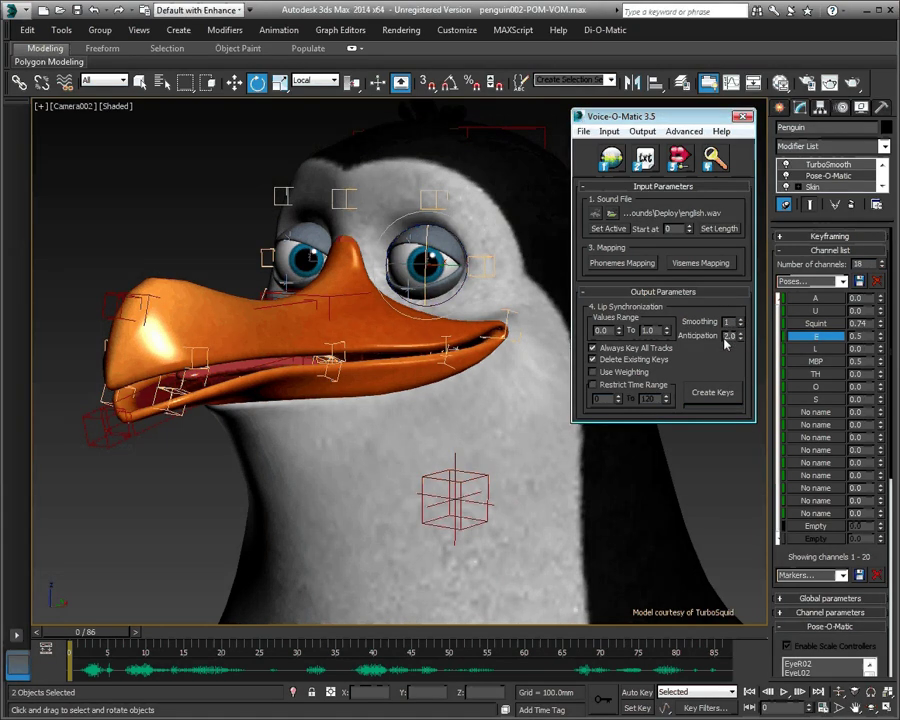
{"action": "double_click", "coordinate": [722, 336]}
{"action": "type", "text": "1"}
{"action": "left_click", "coordinate": [728, 322]}
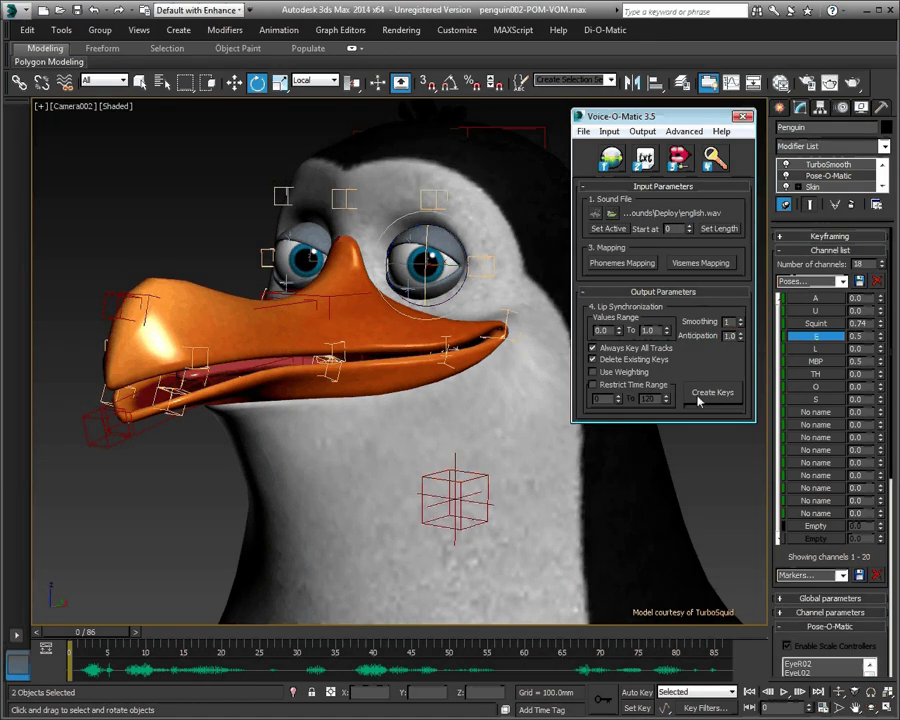
{"action": "left_click", "coordinate": [618, 373]}
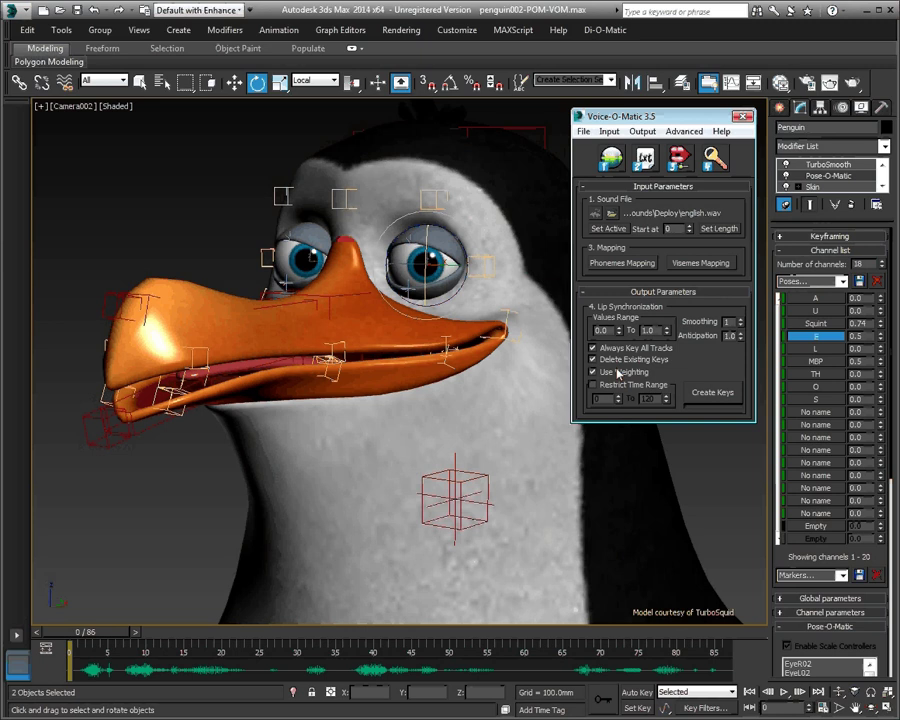
{"action": "left_click", "coordinate": [708, 391]}
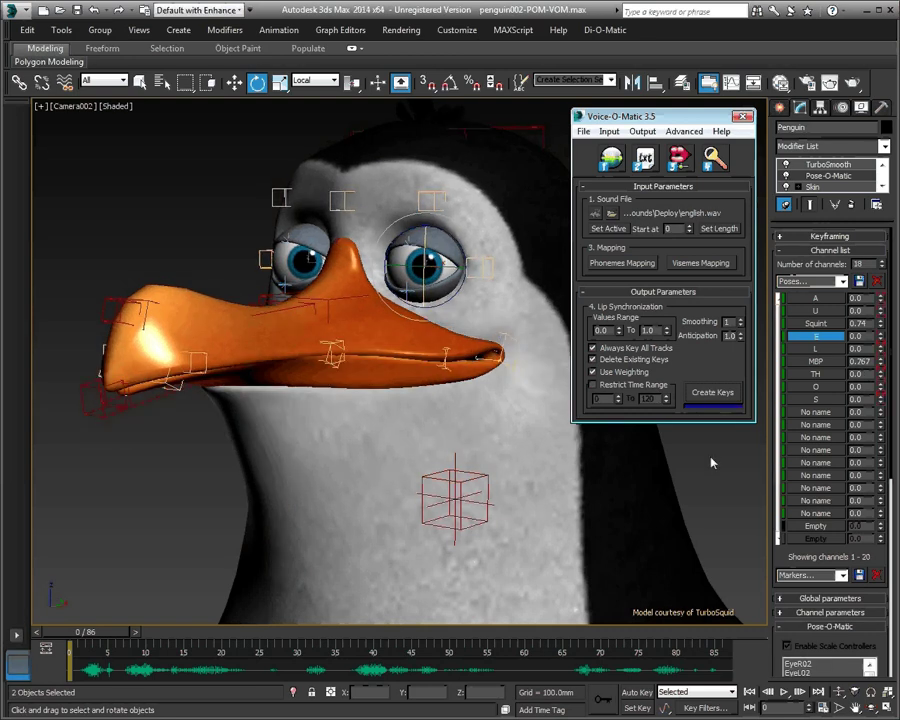
Play back the regenerated lip-sync, scrub to the end of the animation, and return to frame 0
{"action": "left_click", "coordinate": [786, 694]}
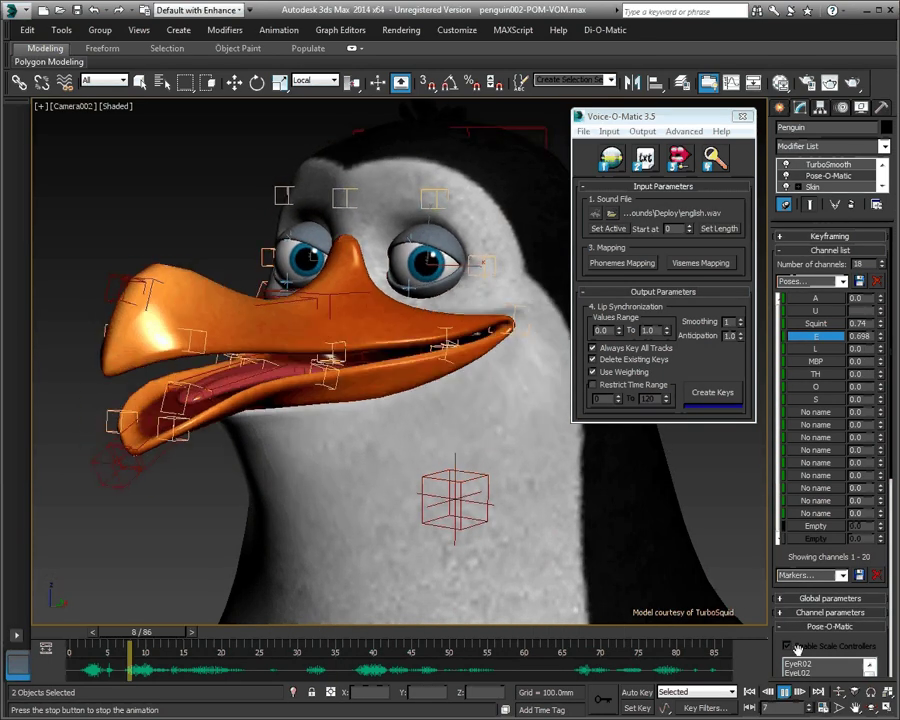
{"action": "left_click", "coordinate": [787, 703]}
{"action": "left_click_drag", "start_coordinate": [636, 633], "coordinate": [722, 642]}
{"action": "key", "text": "e"}
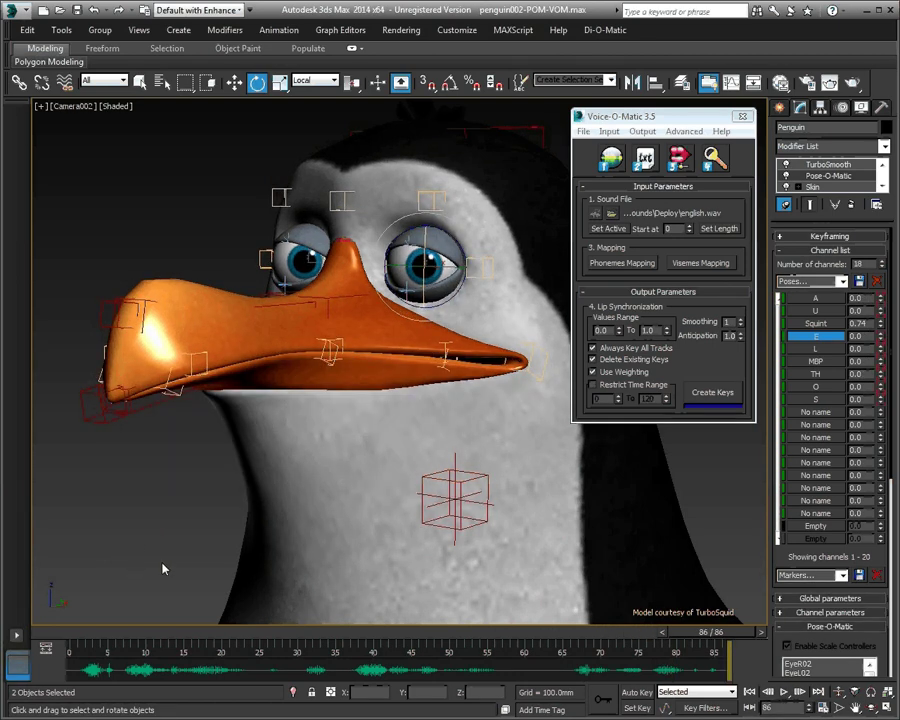
{"action": "key", "text": "Home"}
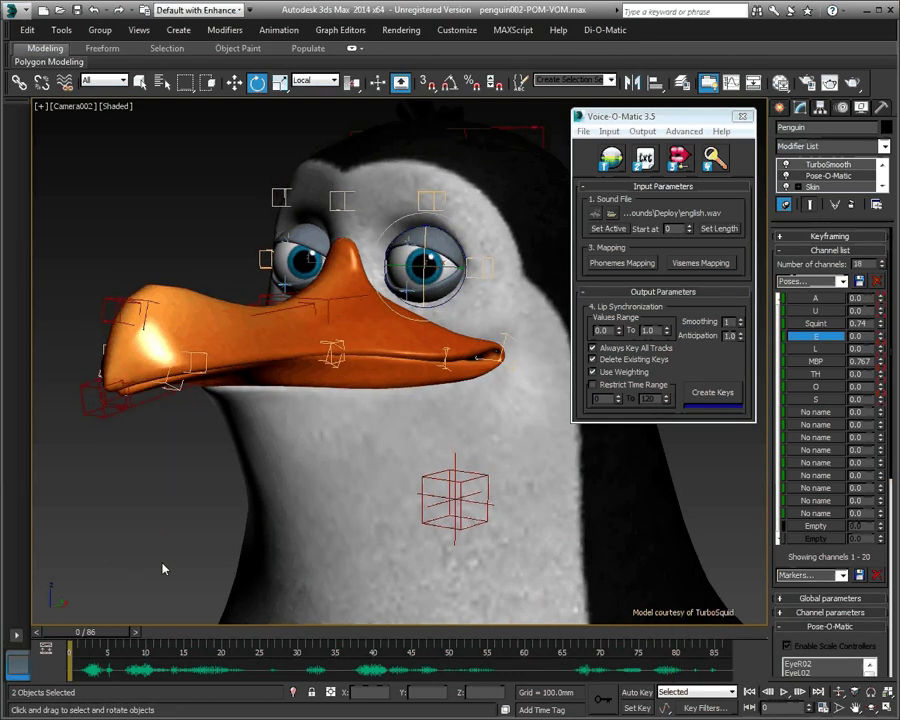
Select a beak bone in wireframe display to examine its animation keys, and restore the shaded display
{"action": "left_click", "coordinate": [163, 566]}
{"action": "key", "text": "F3"}
{"action": "left_click", "coordinate": [165, 405]}
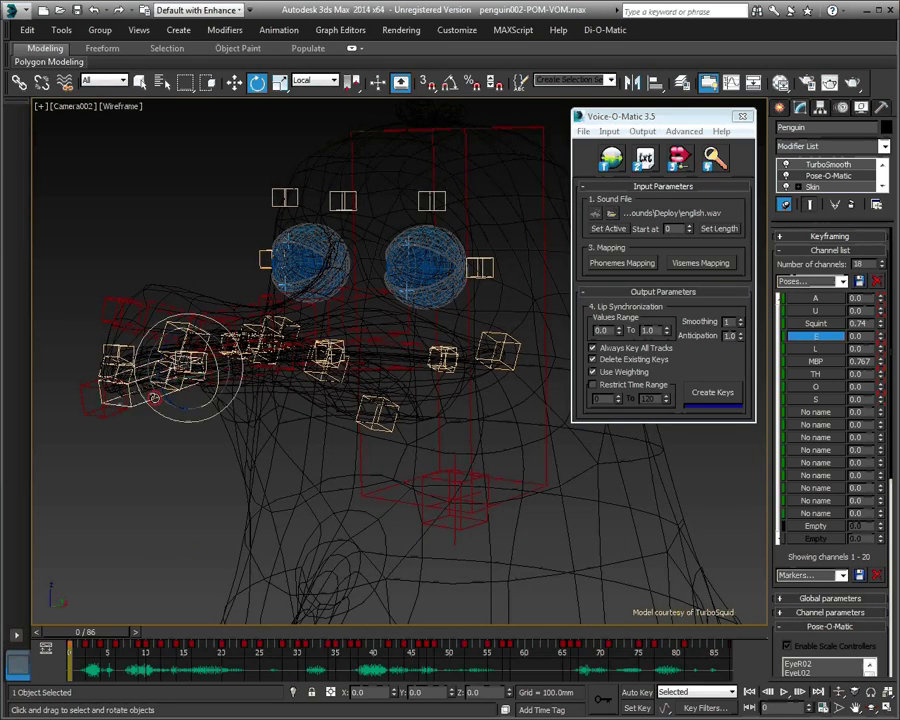
{"action": "key", "text": "F3"}
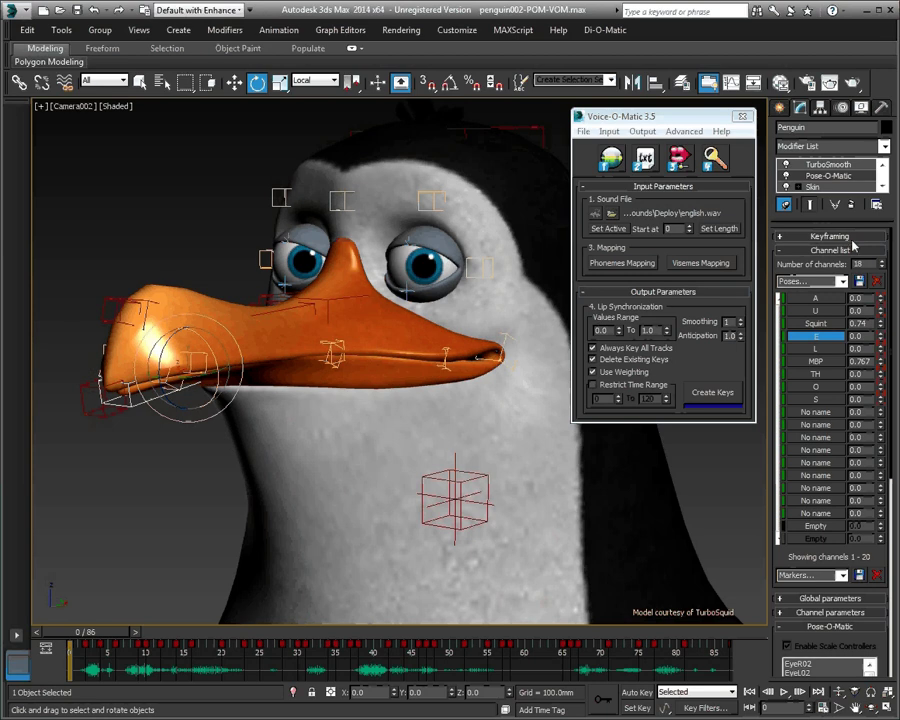
Collapse the Channel list to view the Pose-O-Matic bone list and pose options, and clear the bone selection
{"action": "left_click", "coordinate": [800, 251]}
{"action": "left_click_drag", "start_coordinate": [818, 306], "coordinate": [809, 205]}
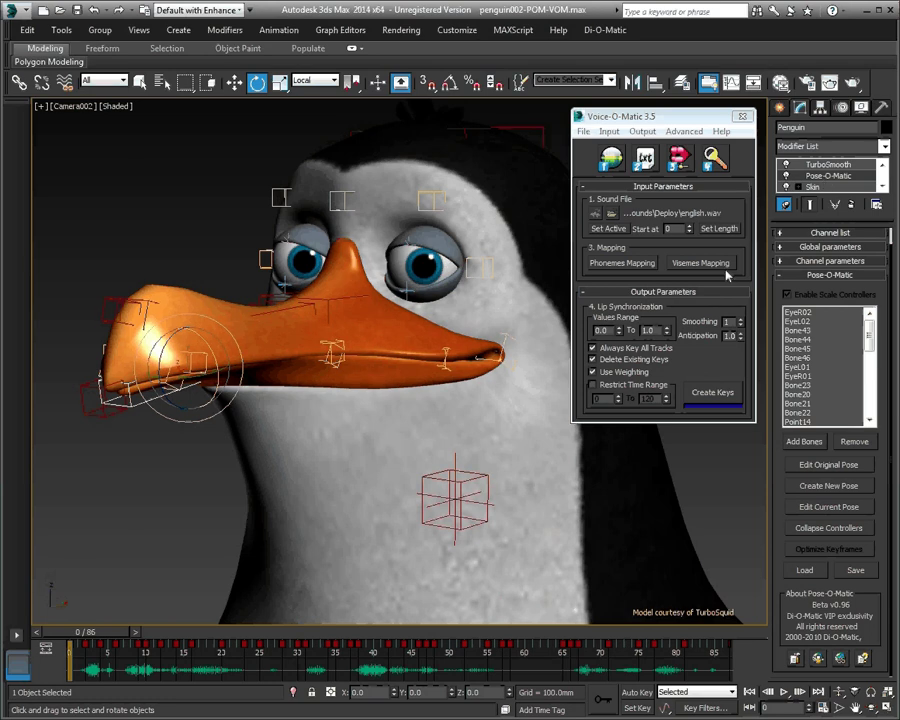
{"action": "left_click", "coordinate": [108, 567]}
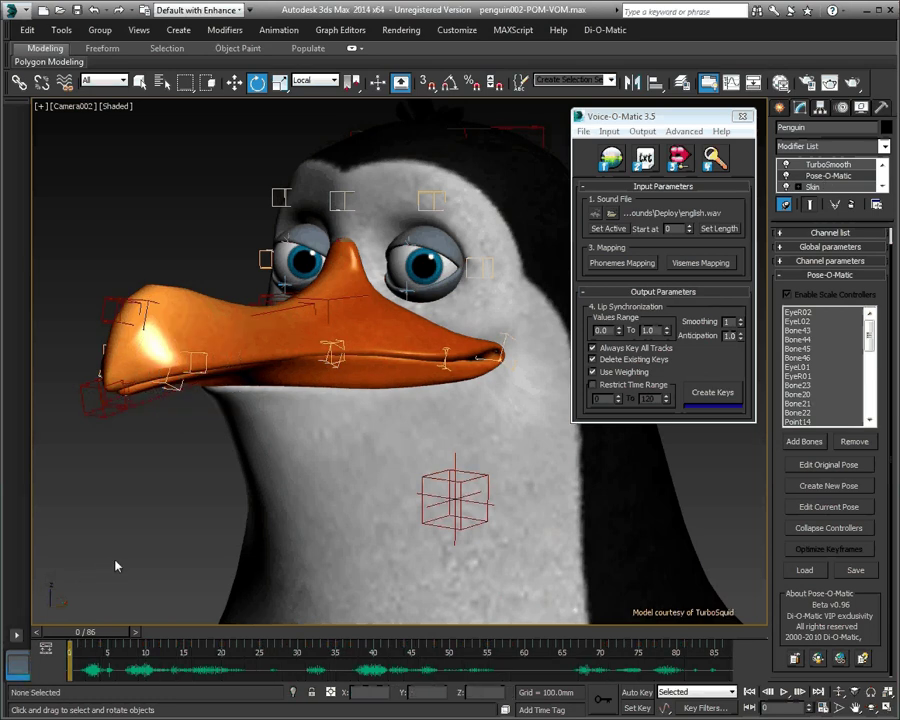